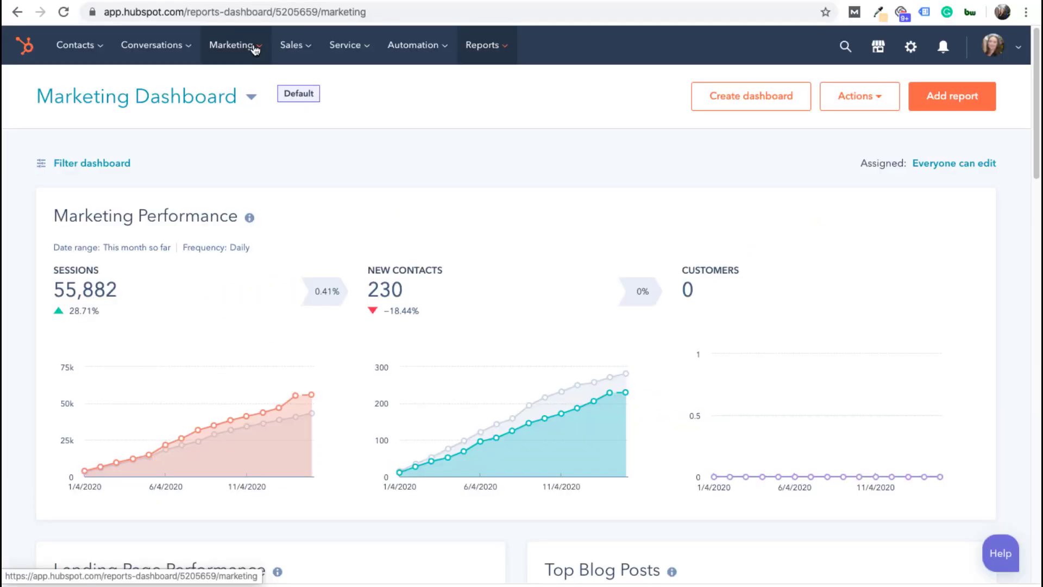
Scroll down through the Marketing Dashboard report cards to review them
{"action": "mouse_move", "coordinate": [255, 49]}
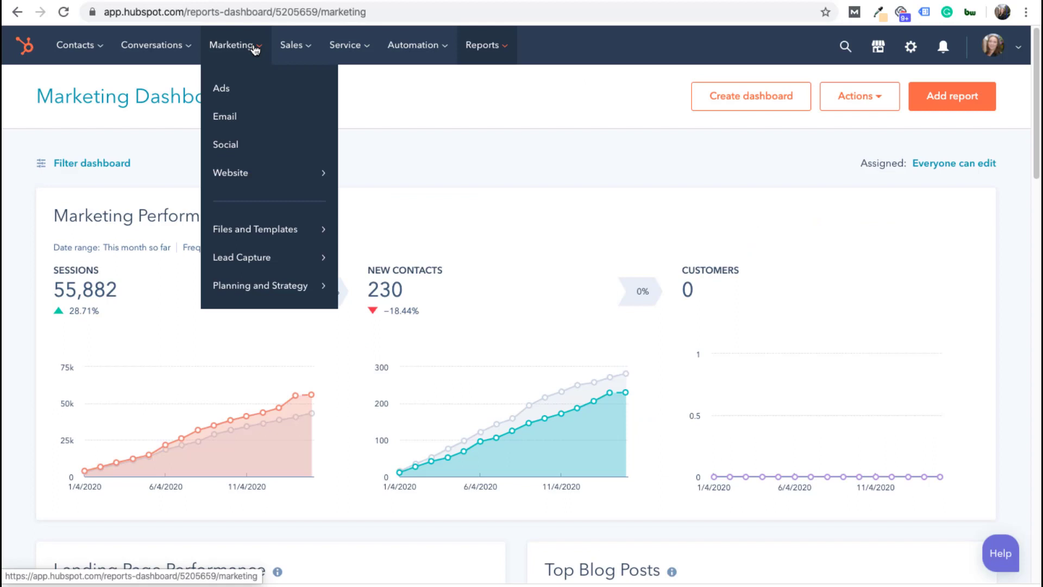
{"action": "mouse_move", "coordinate": [303, 52]}
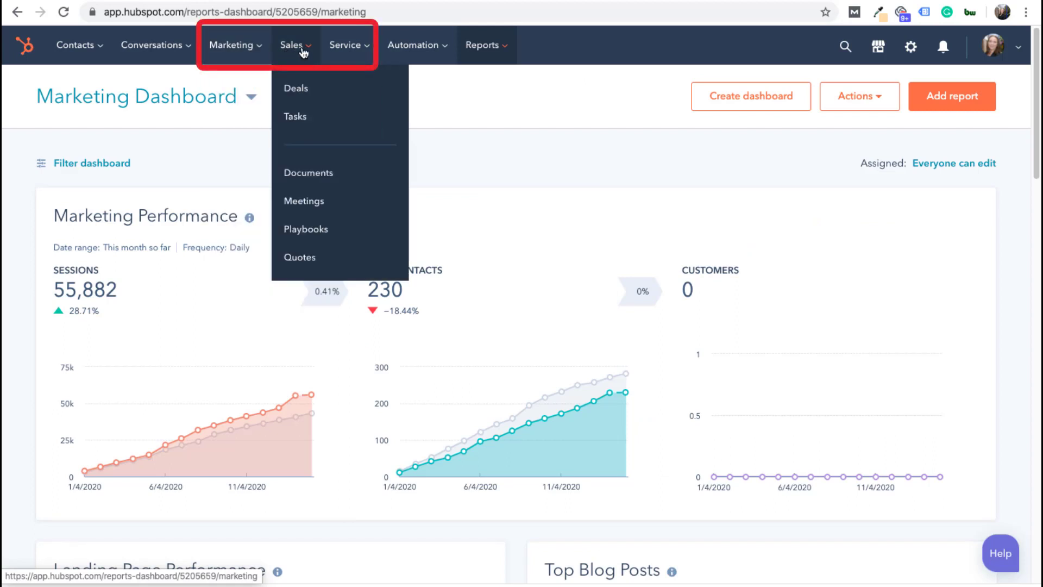
{"action": "mouse_move", "coordinate": [354, 51]}
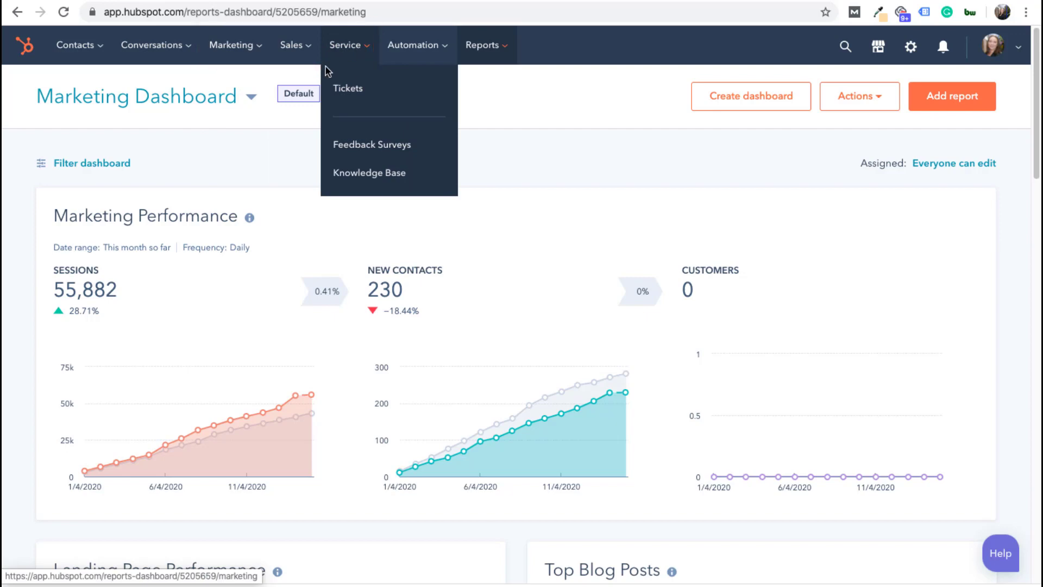
{"action": "mouse_move", "coordinate": [190, 68]}
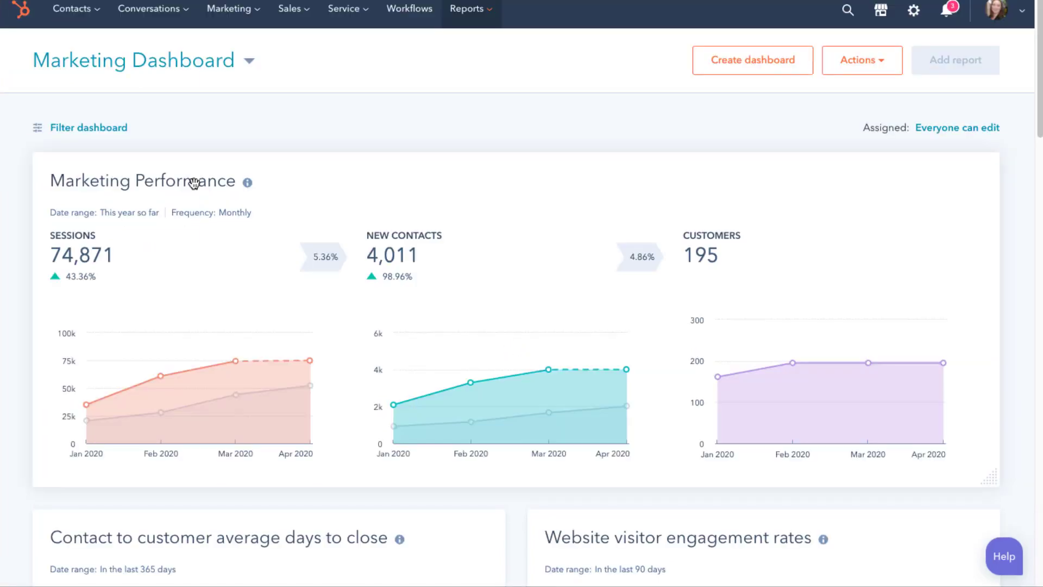
{"action": "scroll", "coordinate": [560, 326], "scroll_direction": "down", "scroll_amount": 4}
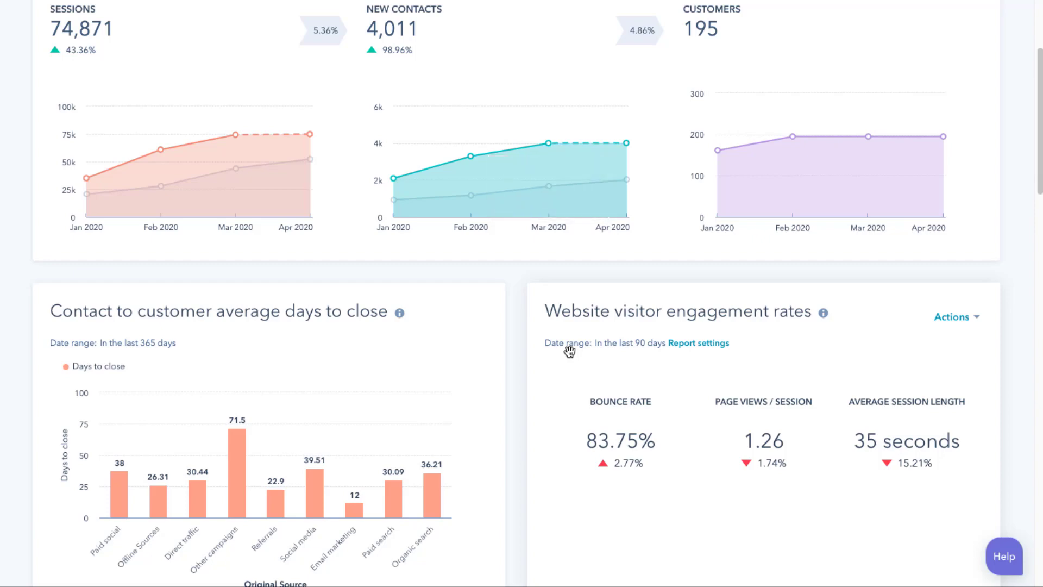
{"action": "scroll", "coordinate": [570, 350], "scroll_direction": "down", "scroll_amount": 3}
{"action": "scroll", "coordinate": [569, 349], "scroll_direction": "up", "scroll_amount": 7}
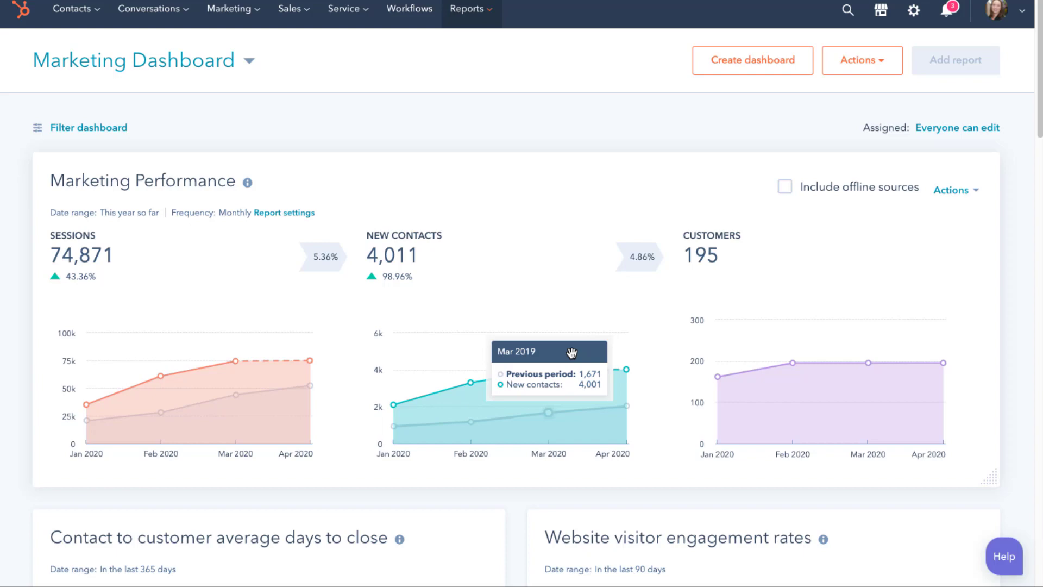
{"action": "scroll", "coordinate": [572, 353], "scroll_direction": "down", "scroll_amount": 6}
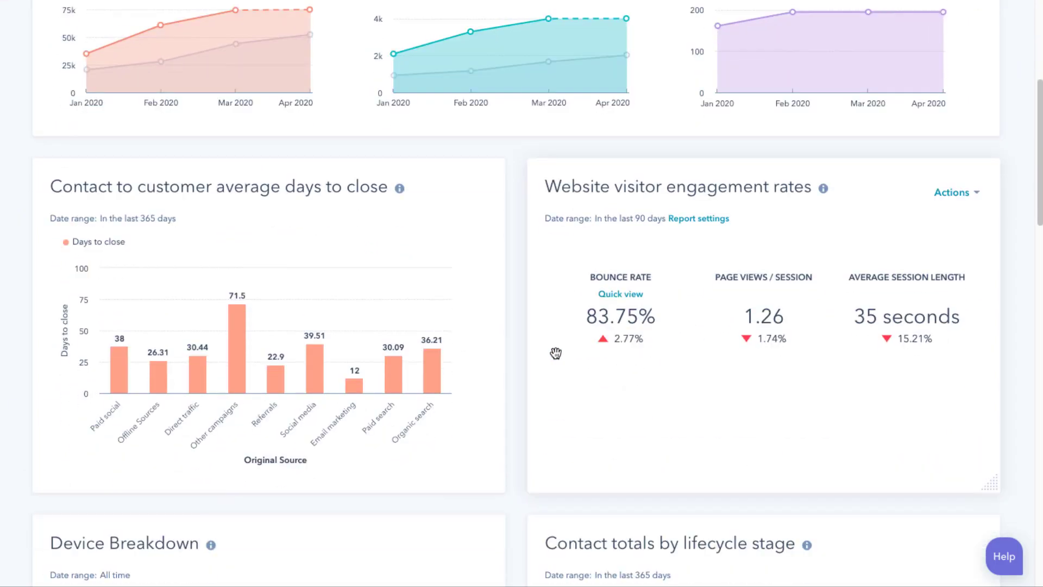
{"action": "scroll", "coordinate": [556, 354], "scroll_direction": "down", "scroll_amount": 1}
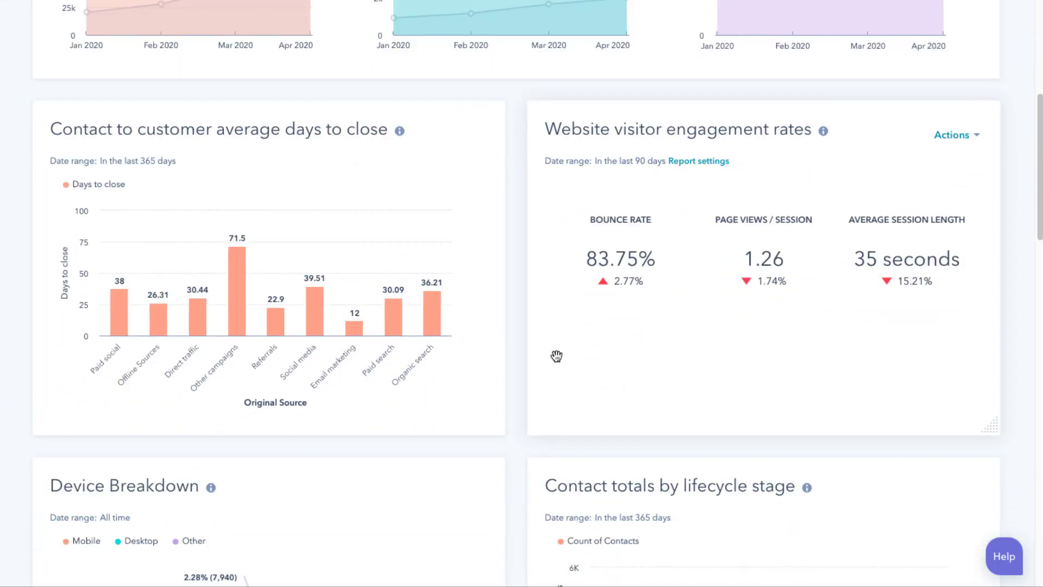
{"action": "scroll", "coordinate": [556, 355], "scroll_direction": "down", "scroll_amount": 2}
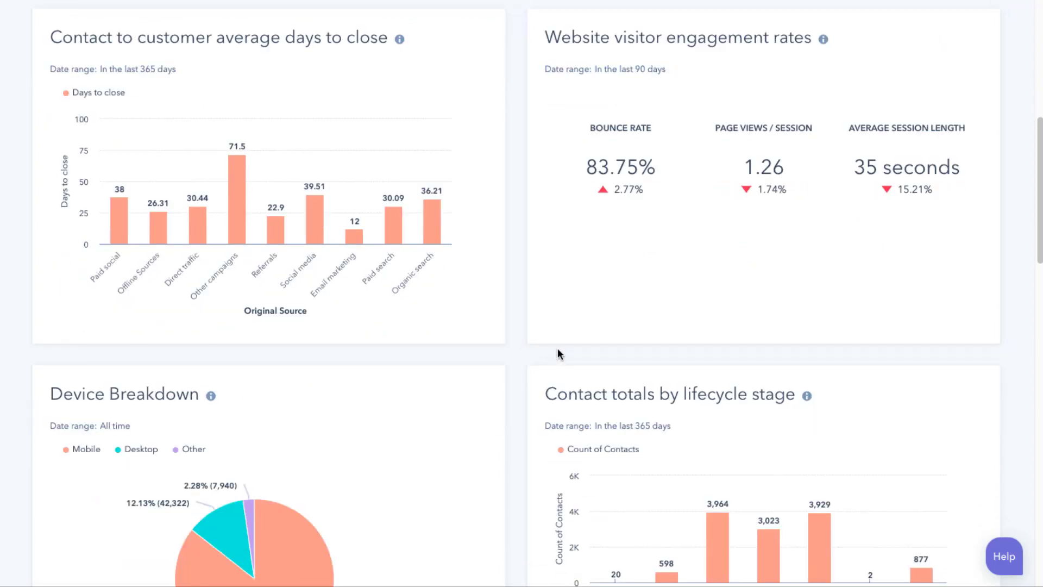
{"action": "scroll", "coordinate": [558, 348], "scroll_direction": "down", "scroll_amount": 6}
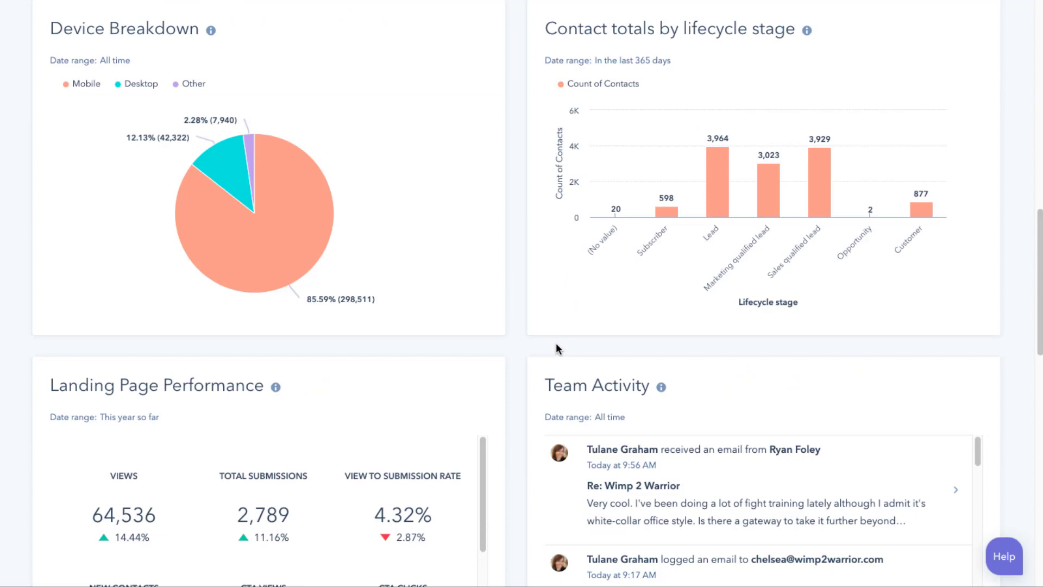
{"action": "scroll", "coordinate": [556, 348], "scroll_direction": "down", "scroll_amount": 7}
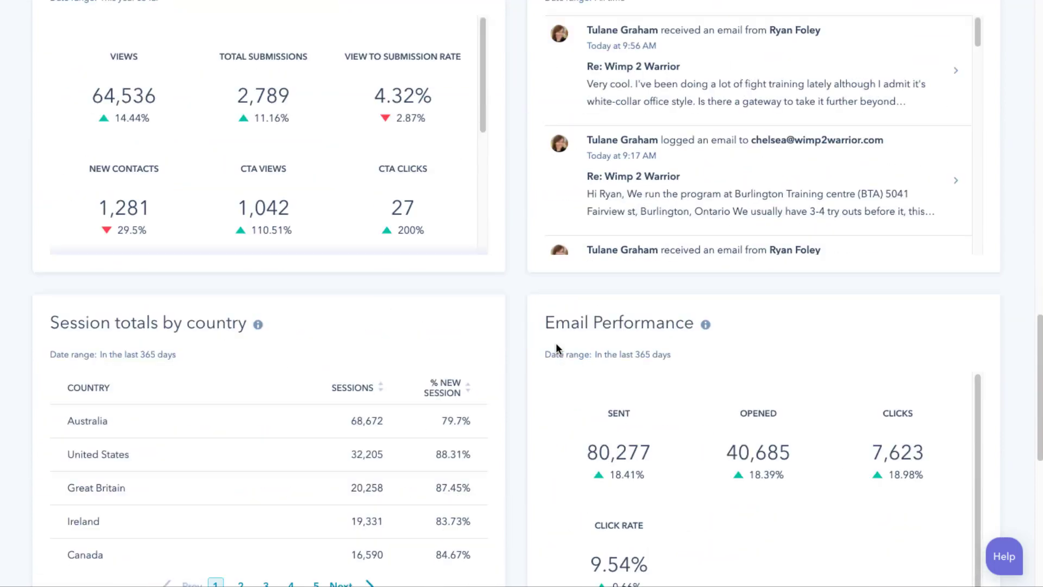
Go to the Contacts page, which shows one contact filtered by the Test Demo list
{"action": "scroll", "coordinate": [556, 344], "scroll_direction": "up", "scroll_amount": 15}
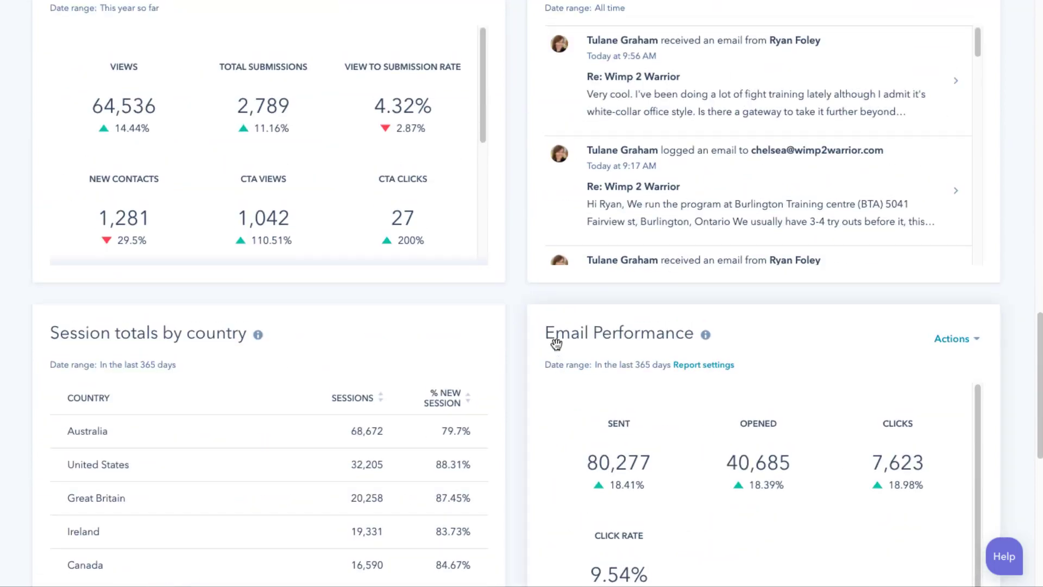
{"action": "scroll", "coordinate": [556, 343], "scroll_direction": "up", "scroll_amount": 2}
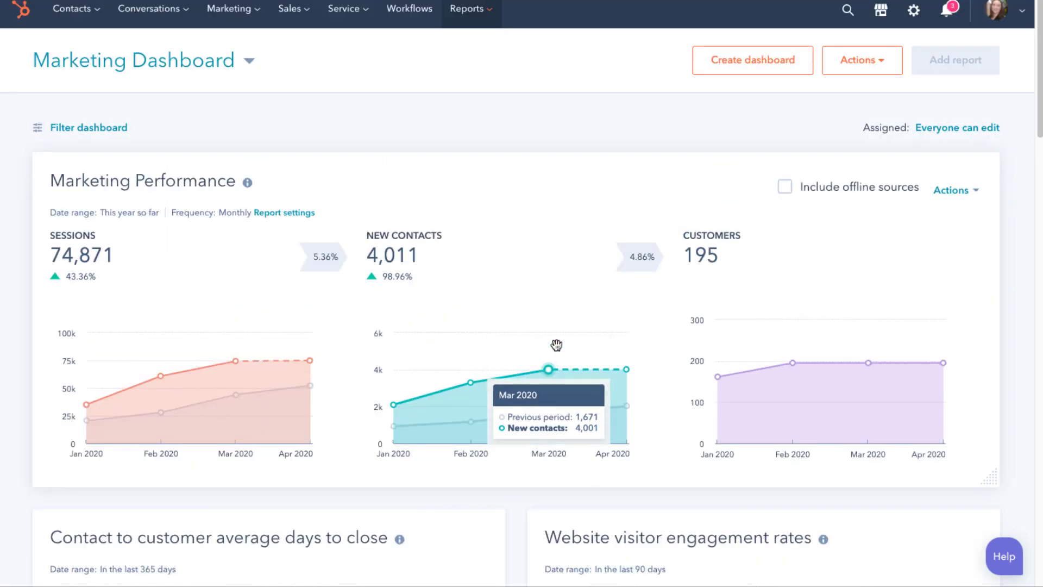
{"action": "mouse_move", "coordinate": [71, 8]}
{"action": "left_click", "coordinate": [70, 50]}
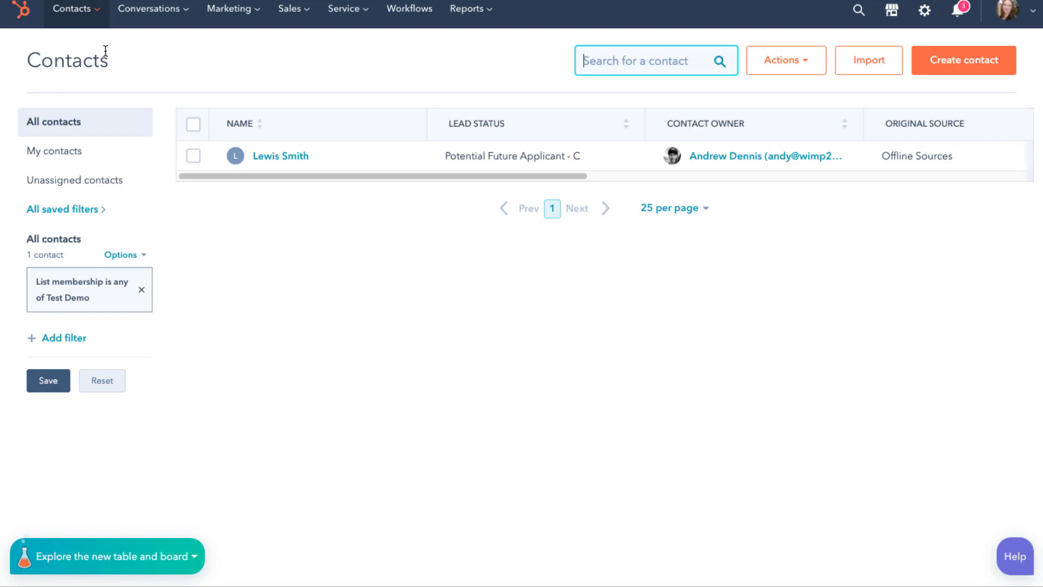
Start a new contact list from the Lists library and name it 'Demo'
{"action": "left_click", "coordinate": [101, 11]}
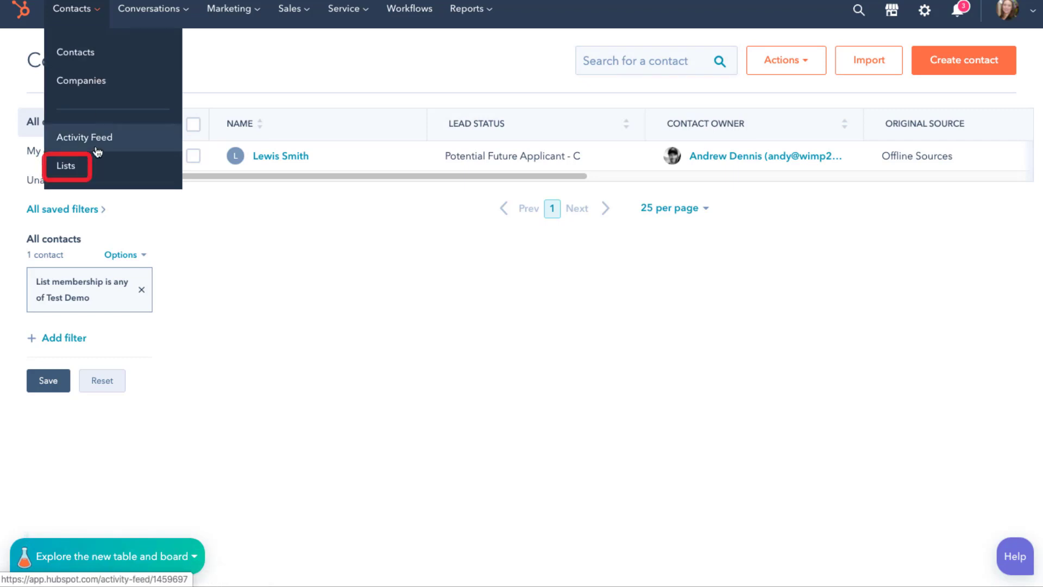
{"action": "left_click", "coordinate": [90, 166]}
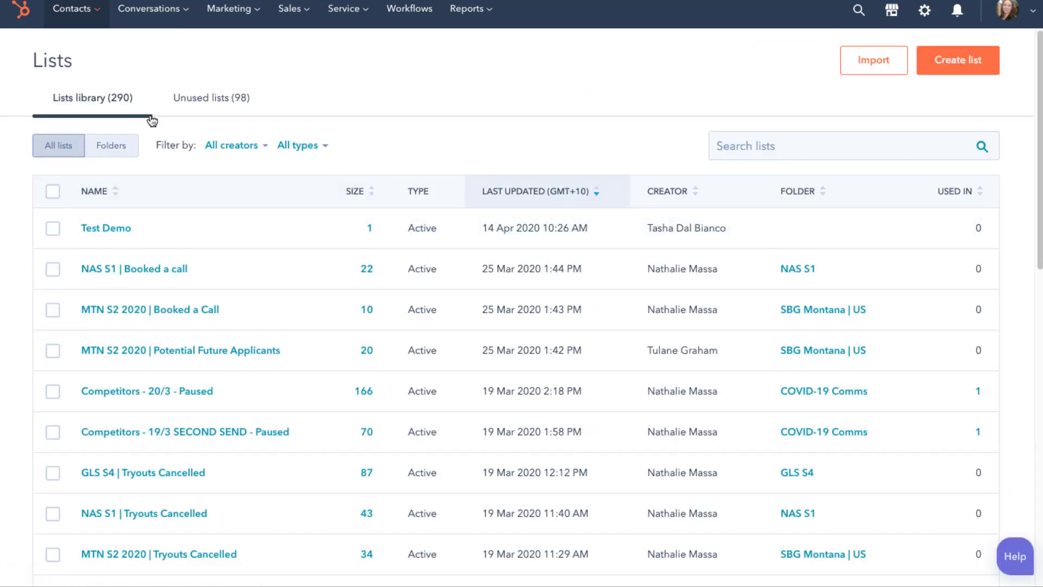
{"action": "left_click", "coordinate": [923, 68]}
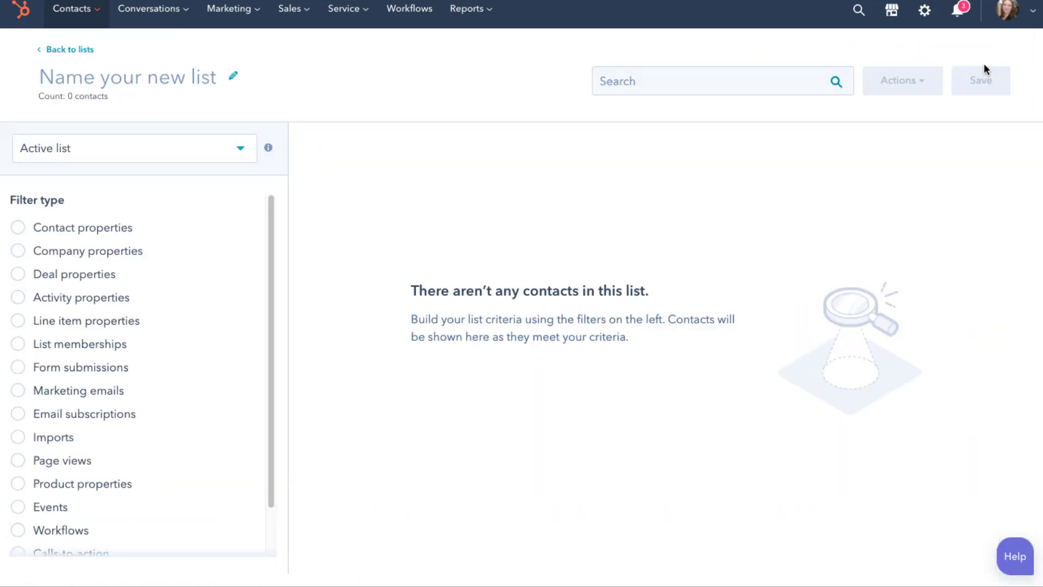
{"action": "left_click", "coordinate": [95, 80]}
{"action": "type", "text": "Demo"}
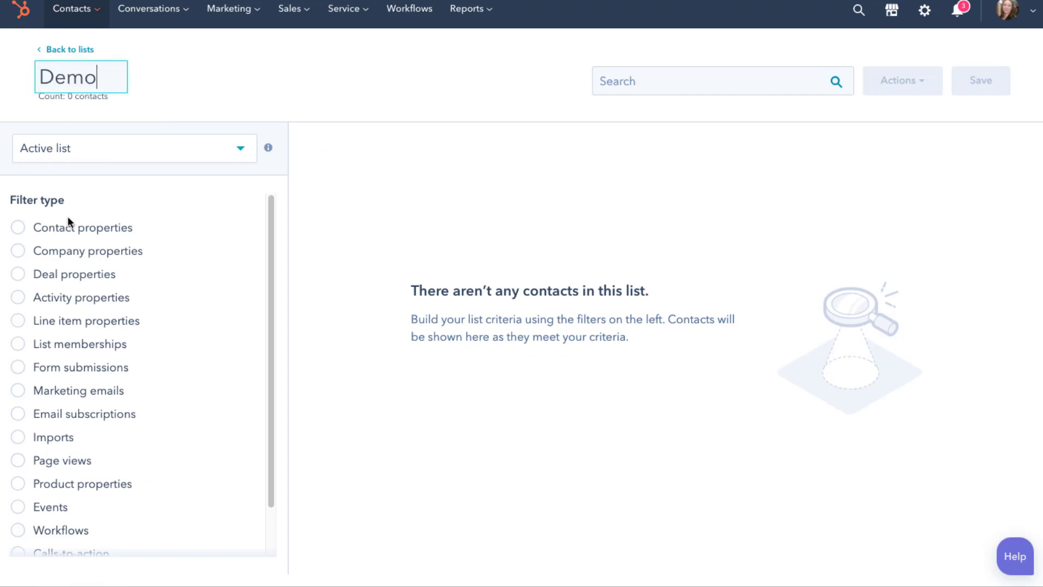
Add a Lead status filter set to Potential Future Applicant - C
{"action": "left_click", "coordinate": [68, 224]}
{"action": "type", "text": "lead s"}
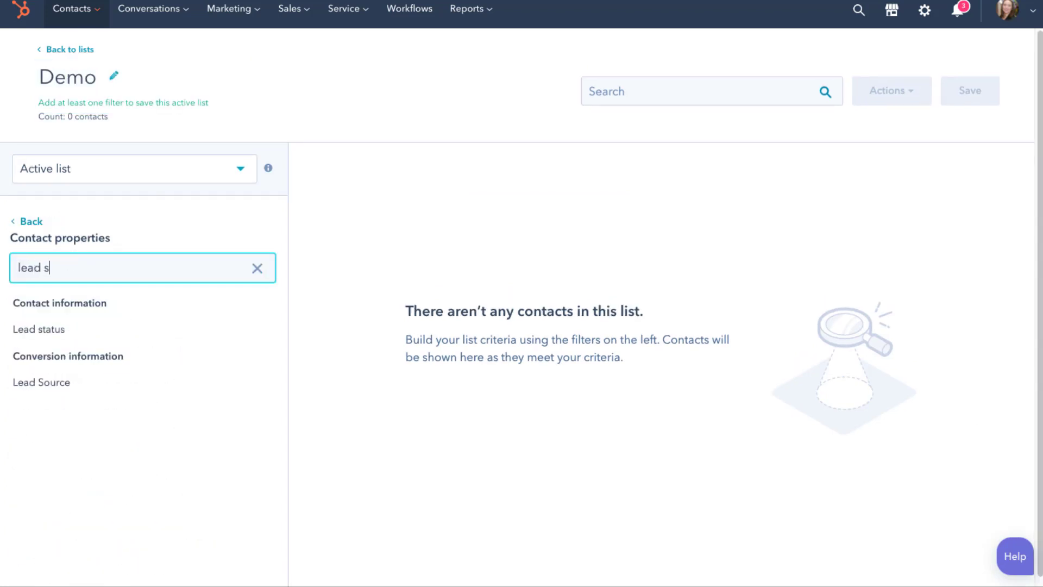
{"action": "left_click", "coordinate": [70, 330]}
{"action": "left_click", "coordinate": [121, 325]}
{"action": "scroll", "coordinate": [105, 488], "scroll_direction": "down", "scroll_amount": 5}
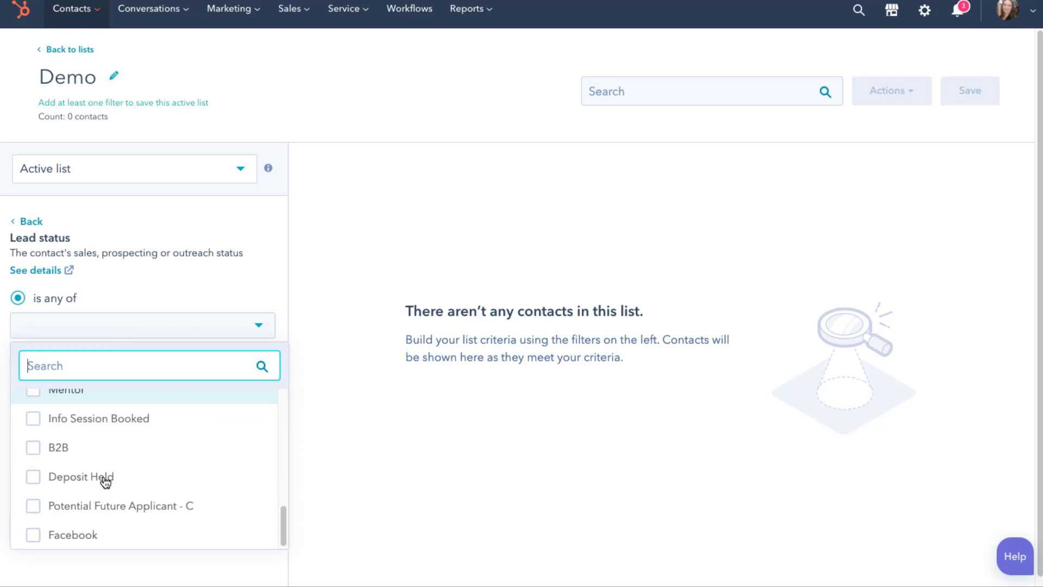
{"action": "left_click", "coordinate": [97, 508]}
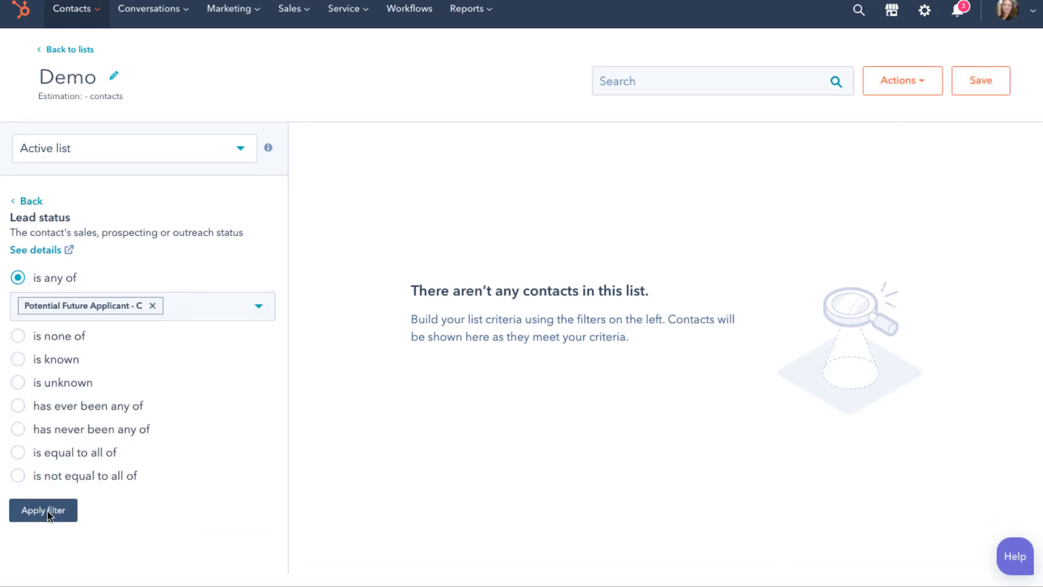
{"action": "left_click", "coordinate": [47, 510]}
Add a Series Interested In filter set to (AU) Hornsby
{"action": "left_click", "coordinate": [79, 245]}
{"action": "type", "text": "regi"}
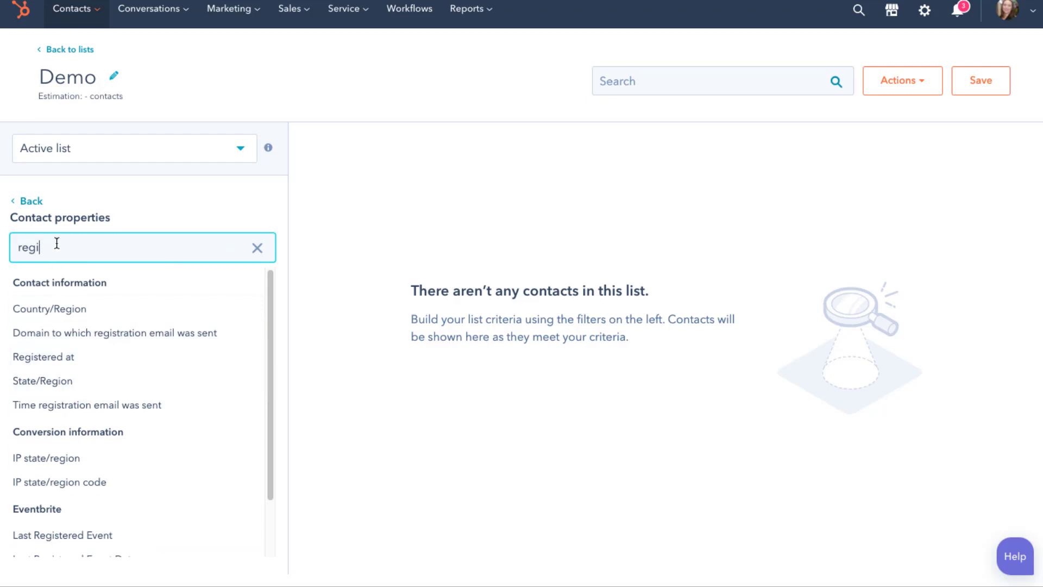
{"action": "double_click", "coordinate": [56, 242]}
{"action": "type", "text": "series i"}
{"action": "left_click", "coordinate": [31, 307]}
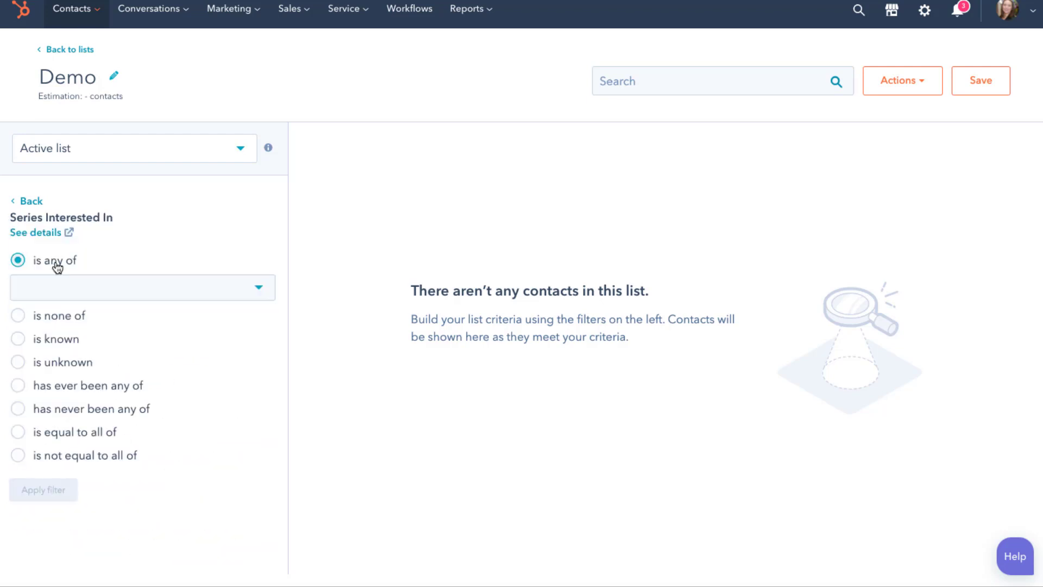
{"action": "left_click", "coordinate": [58, 286]}
{"action": "type", "text": "horns"}
{"action": "left_click", "coordinate": [33, 365]}
{"action": "left_click", "coordinate": [43, 489]}
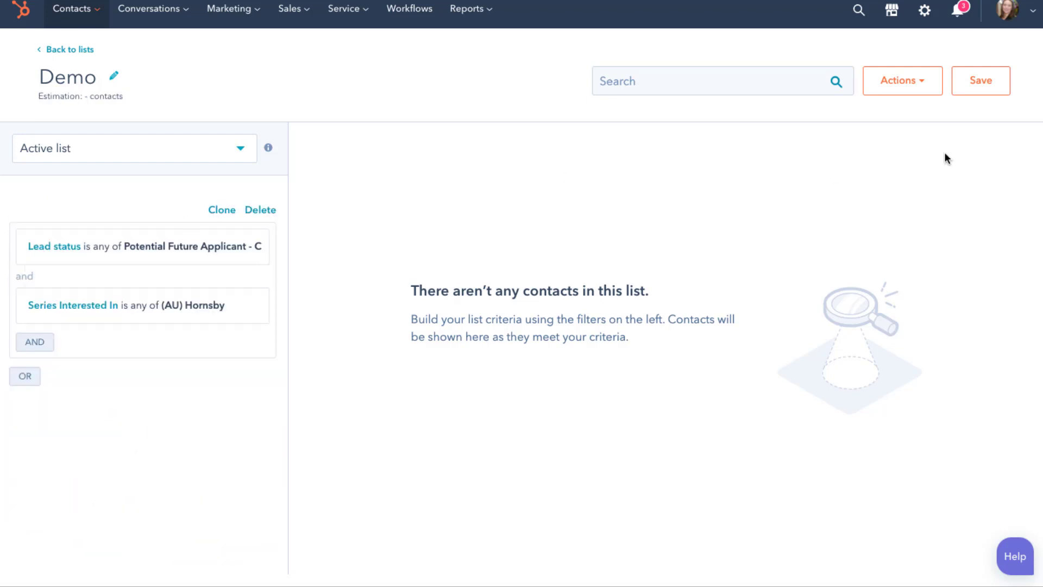
Save the Demo list and exit the full-screen browser view
{"action": "left_click", "coordinate": [982, 81]}
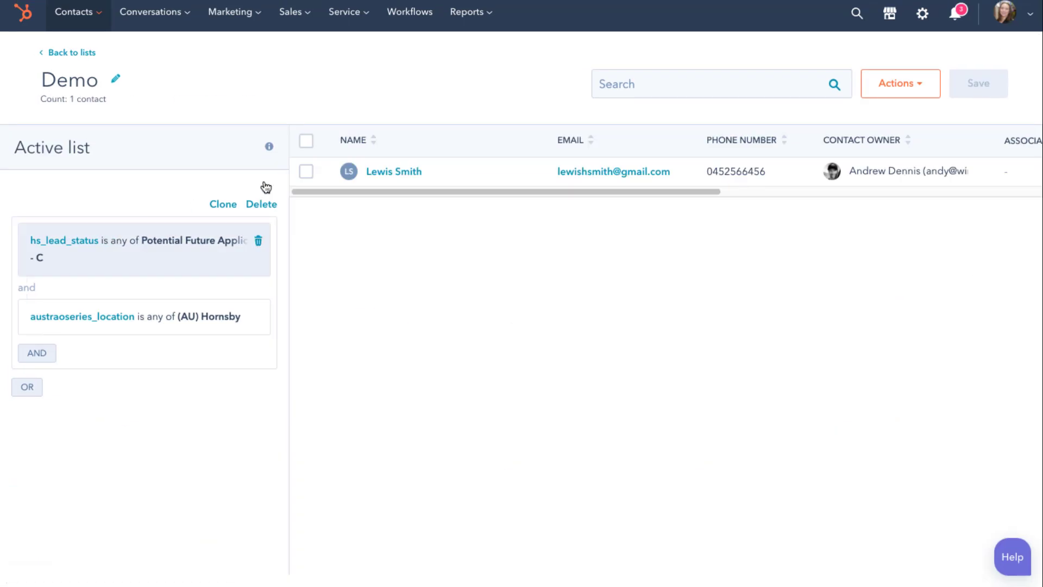
{"action": "mouse_move", "coordinate": [269, 146]}
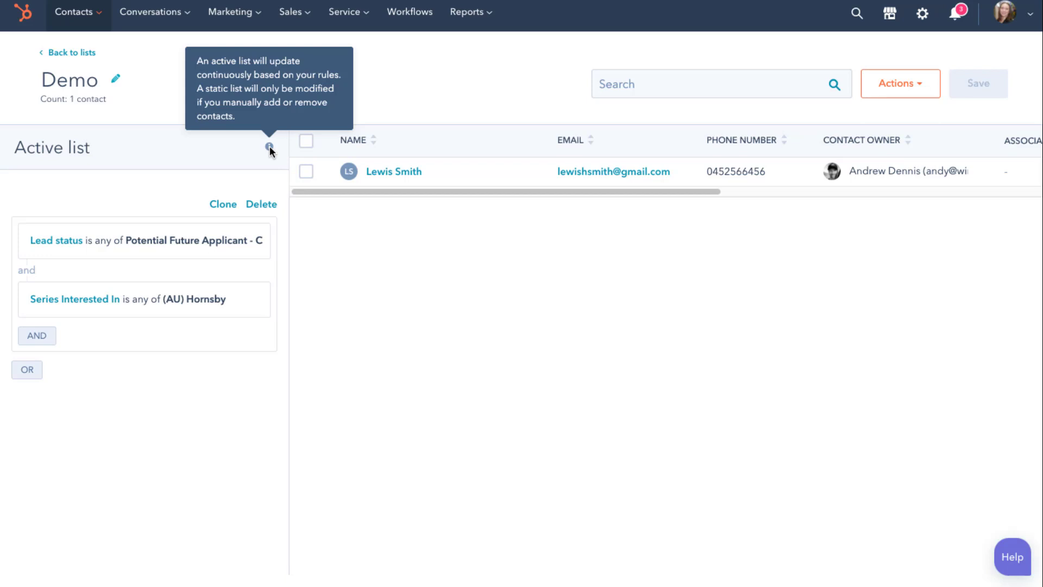
{"action": "key", "text": "ctrl+super+f"}
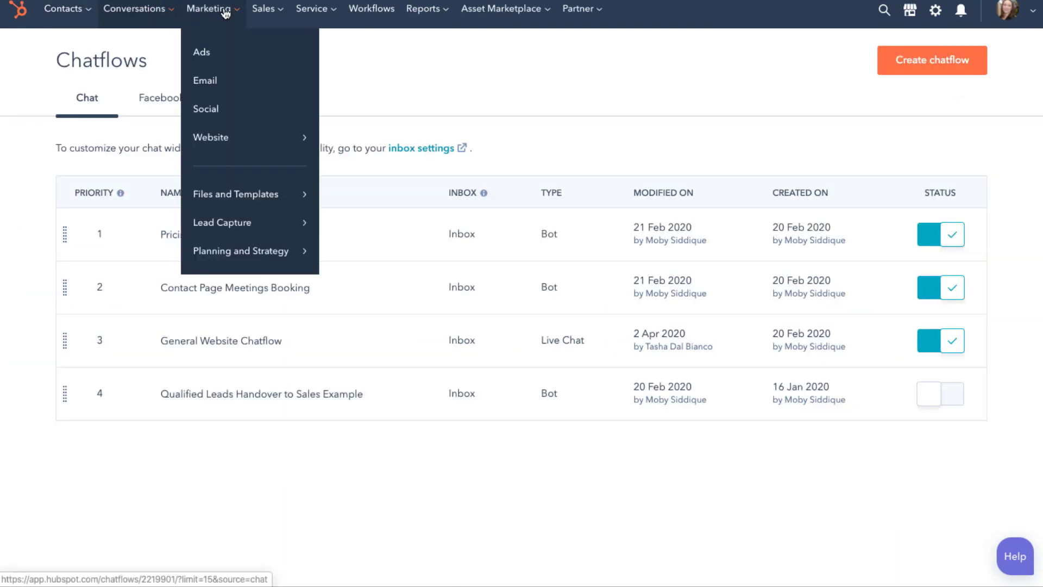
Open the Pricing Page Bot chatflow and send the contact's e-mail address to the chatbot
{"action": "mouse_move", "coordinate": [157, 13]}
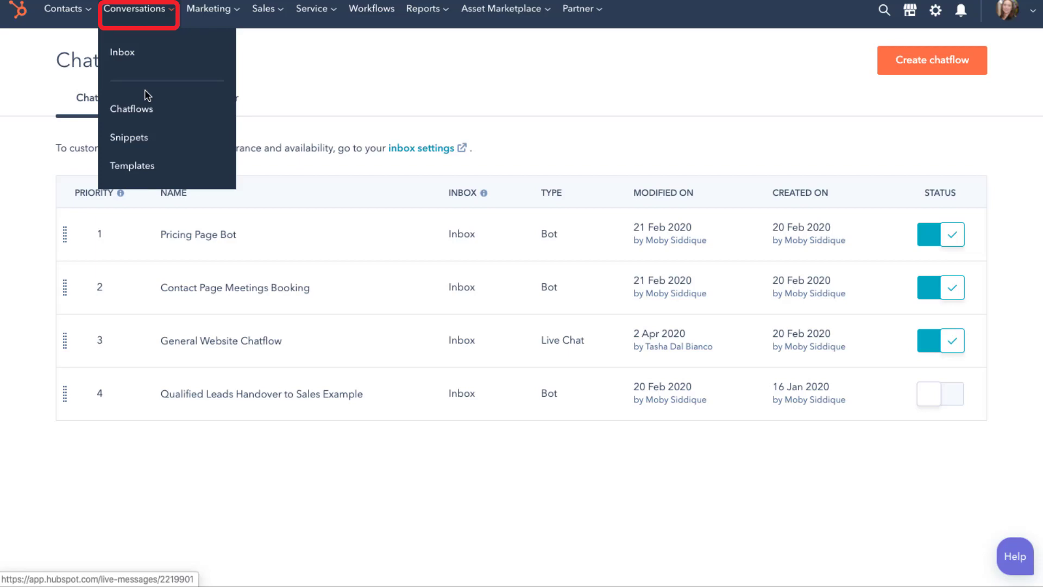
{"action": "mouse_move", "coordinate": [174, 225]}
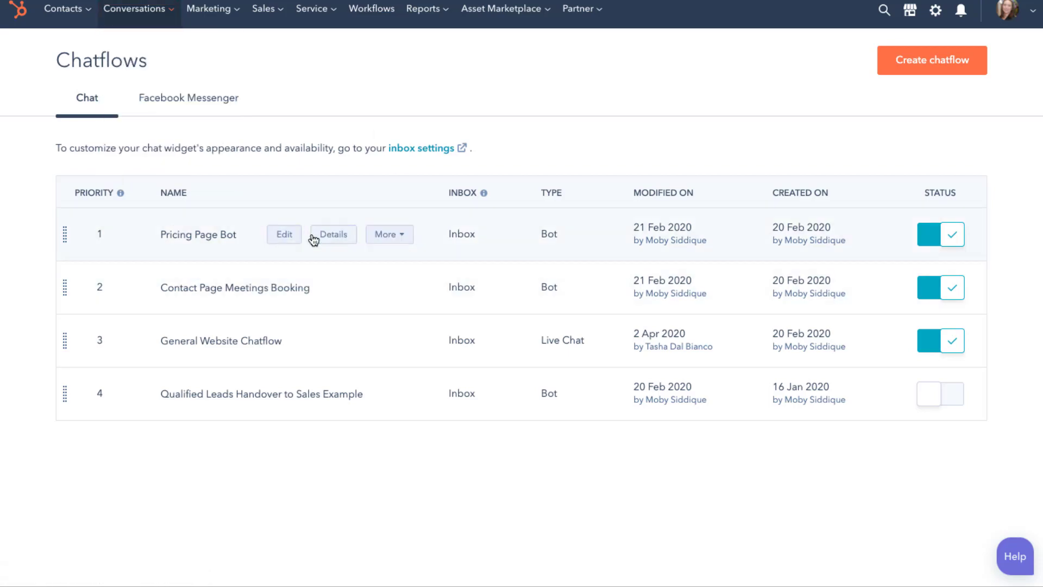
{"action": "left_click", "coordinate": [281, 236]}
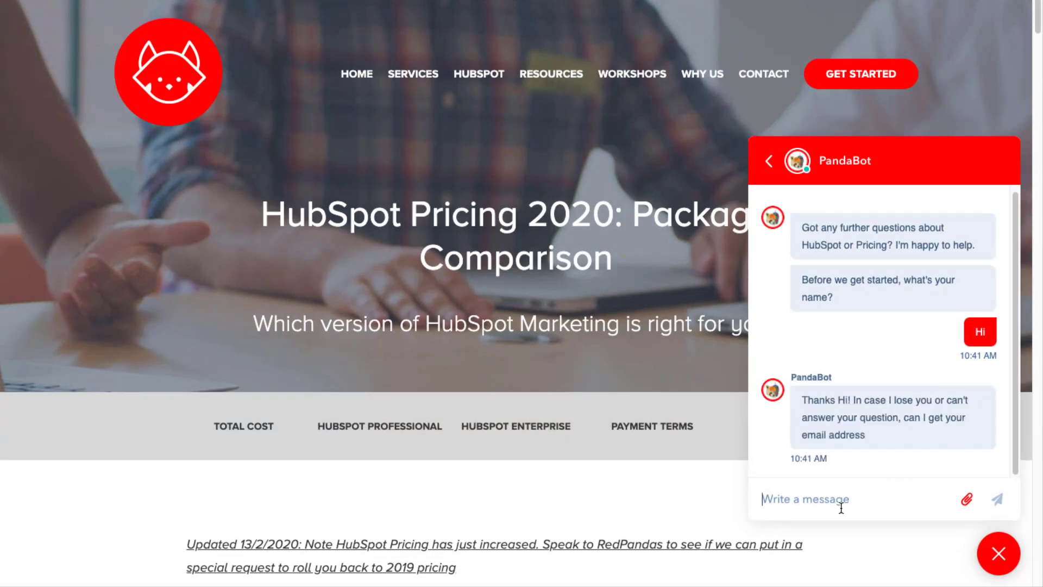
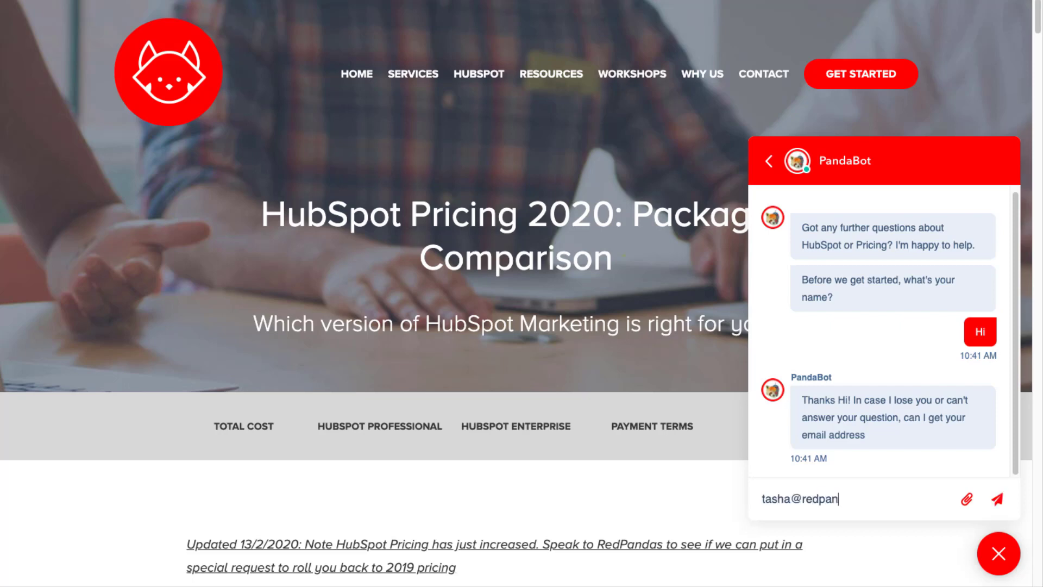
{"action": "key", "text": "Return"}
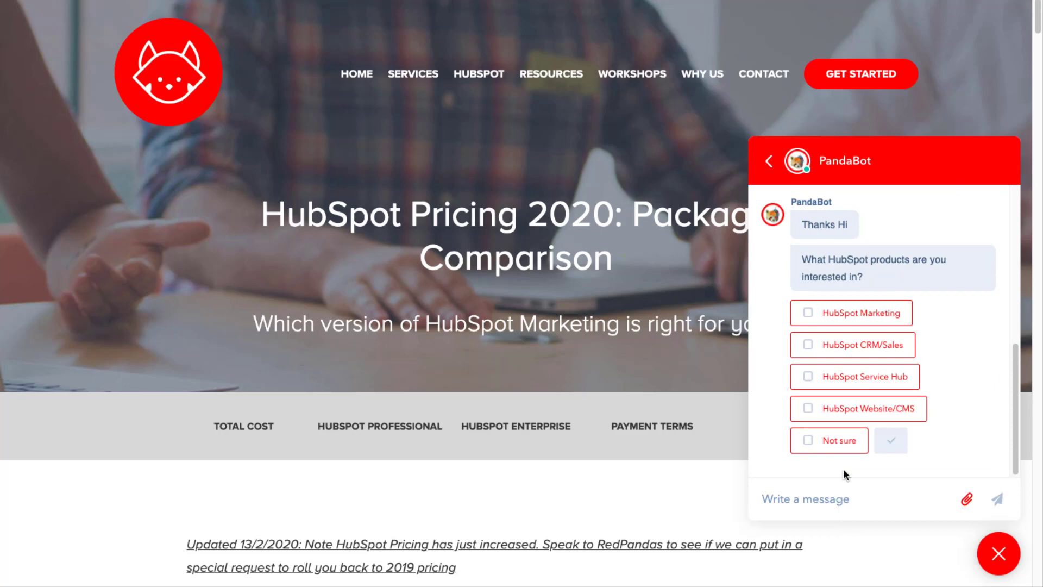
Answer the bot with HubSpot Website/CMS interest, 1-5 employees, and Sydney as location
{"action": "left_click", "coordinate": [868, 407]}
{"action": "left_click", "coordinate": [891, 440]}
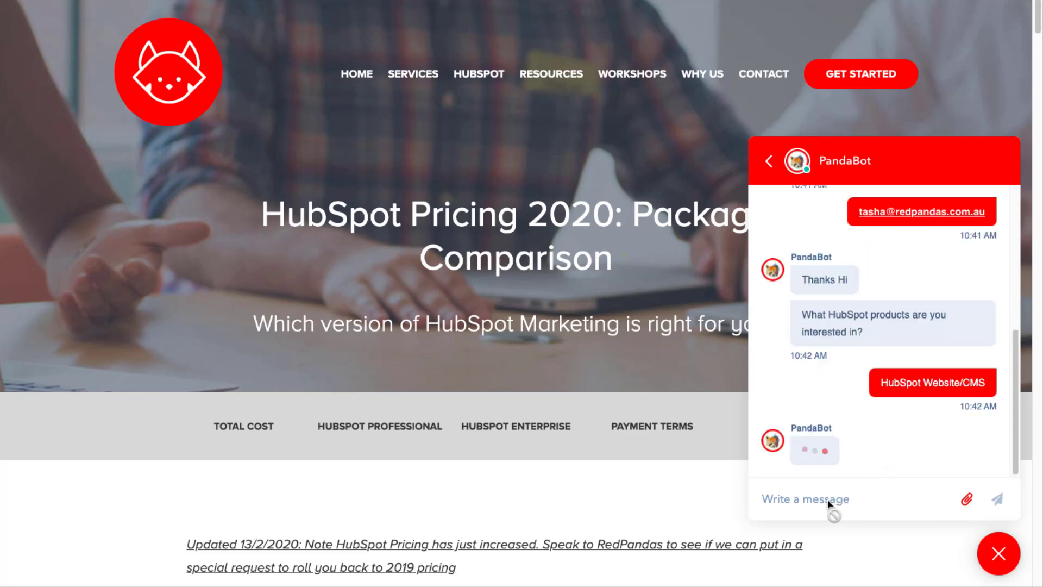
{"action": "left_click", "coordinate": [809, 410]}
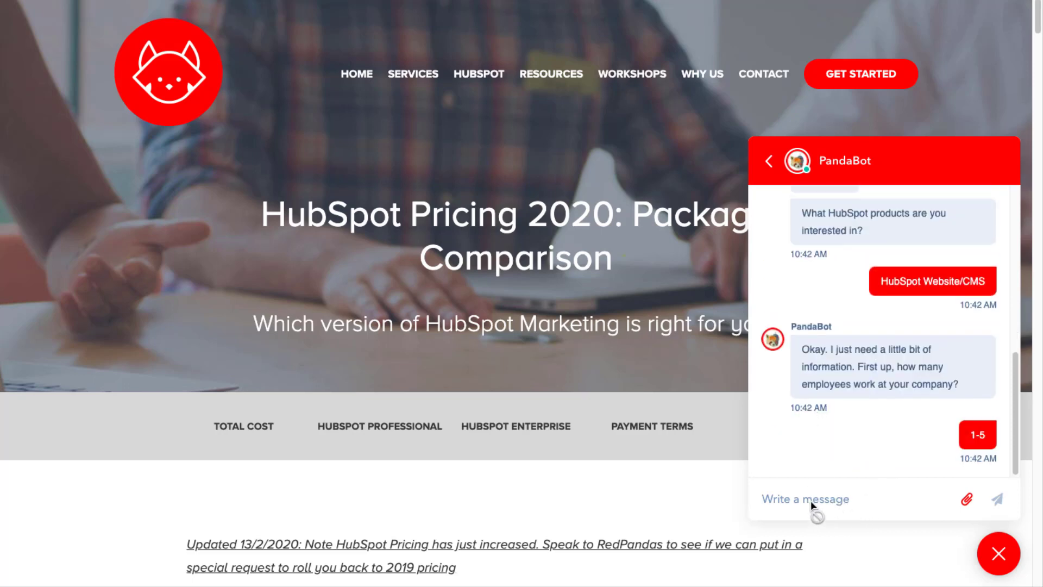
{"action": "left_click", "coordinate": [810, 500]}
{"action": "type", "text": "Sydney"}
{"action": "key", "text": "Return"}
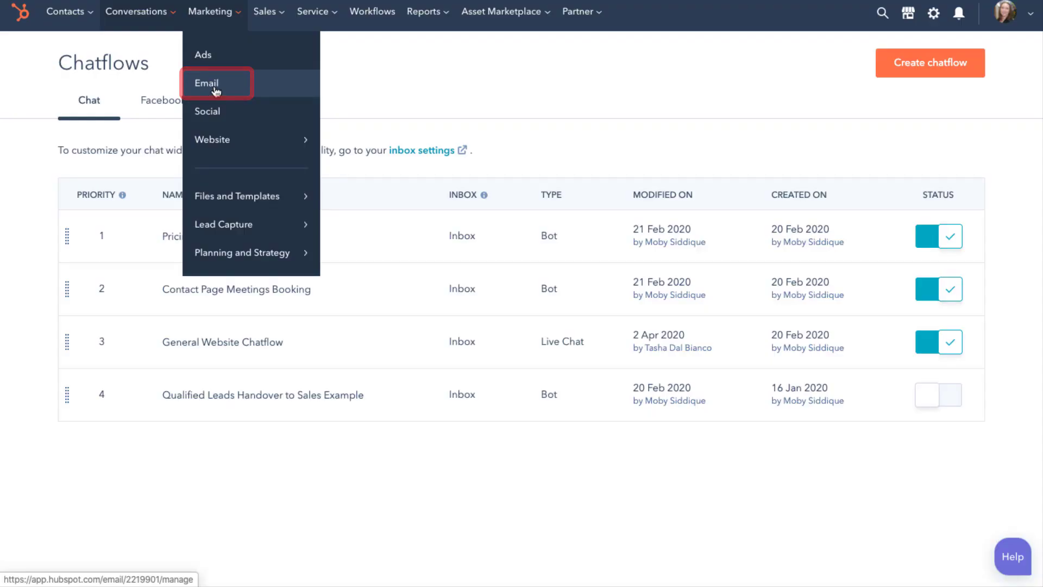
Open the DEMO Test marketing email in the editor and scroll through its preview
{"action": "left_click", "coordinate": [216, 87]}
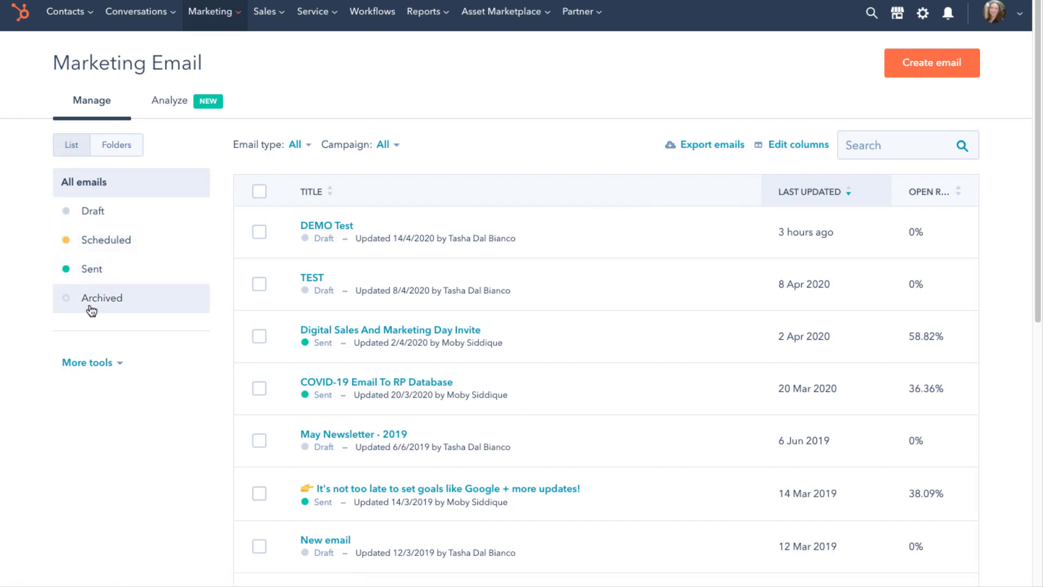
{"action": "left_click", "coordinate": [327, 226]}
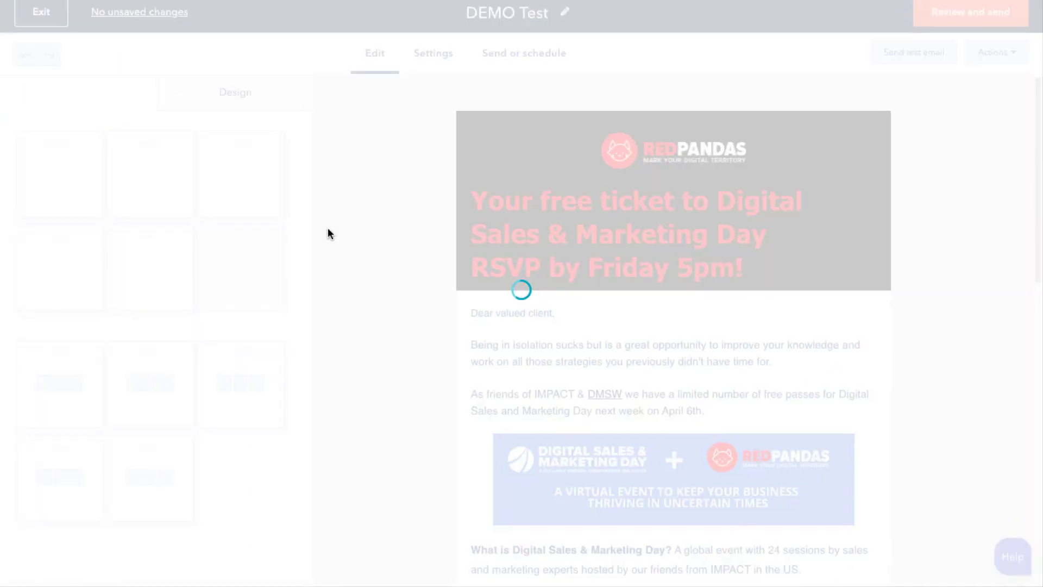
{"action": "scroll", "coordinate": [461, 269], "scroll_direction": "down", "scroll_amount": 5}
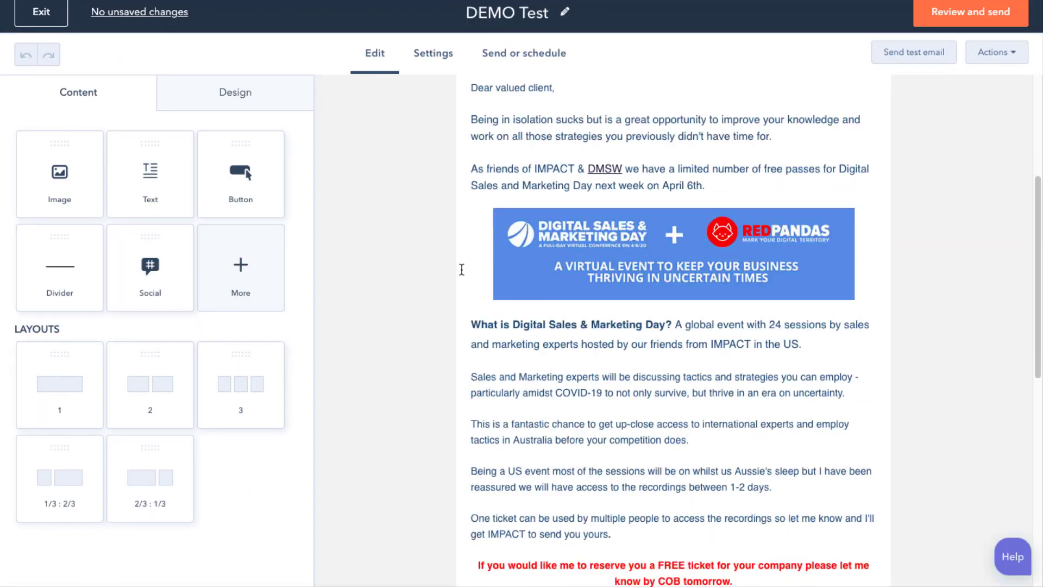
{"action": "scroll", "coordinate": [462, 271], "scroll_direction": "down", "scroll_amount": 10}
{"action": "scroll", "coordinate": [462, 275], "scroll_direction": "up", "scroll_amount": 17}
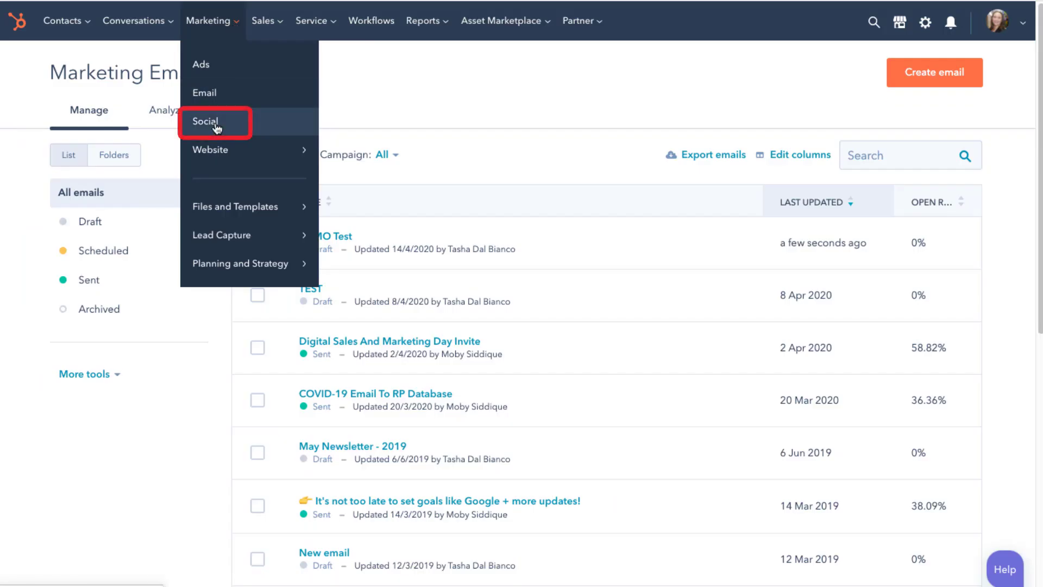
Open the social publishing tool and scroll through the Published posts list
{"action": "left_click", "coordinate": [216, 127]}
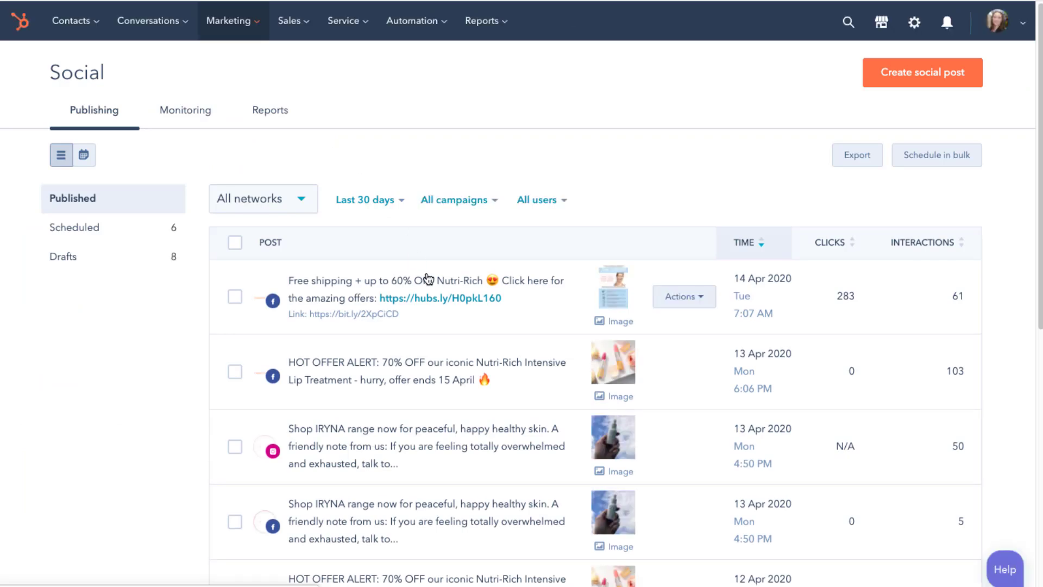
{"action": "scroll", "coordinate": [418, 288], "scroll_direction": "down", "scroll_amount": 2}
{"action": "scroll", "coordinate": [430, 281], "scroll_direction": "down", "scroll_amount": 8}
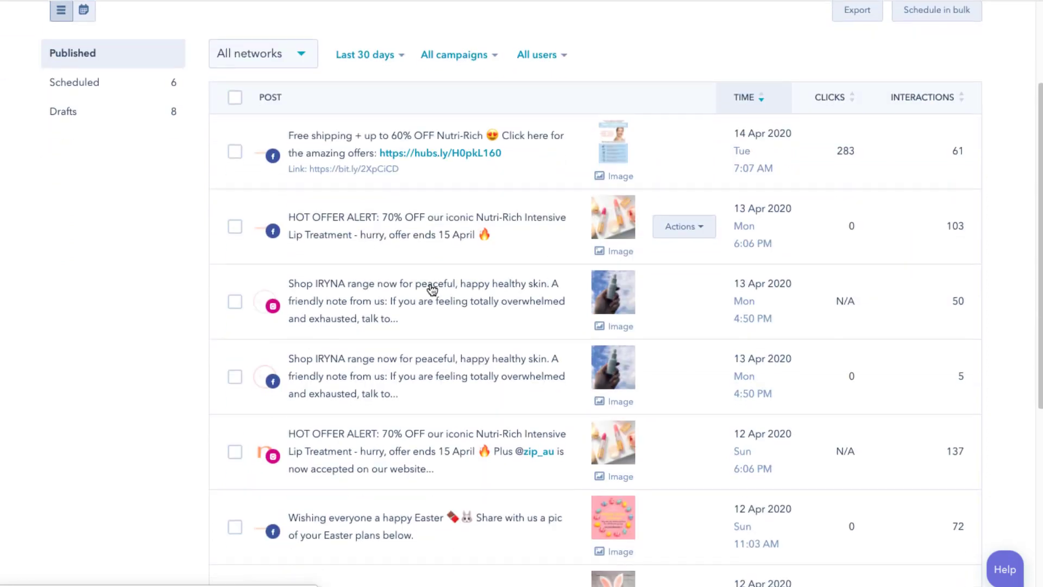
{"action": "scroll", "coordinate": [433, 289], "scroll_direction": "up", "scroll_amount": 10}
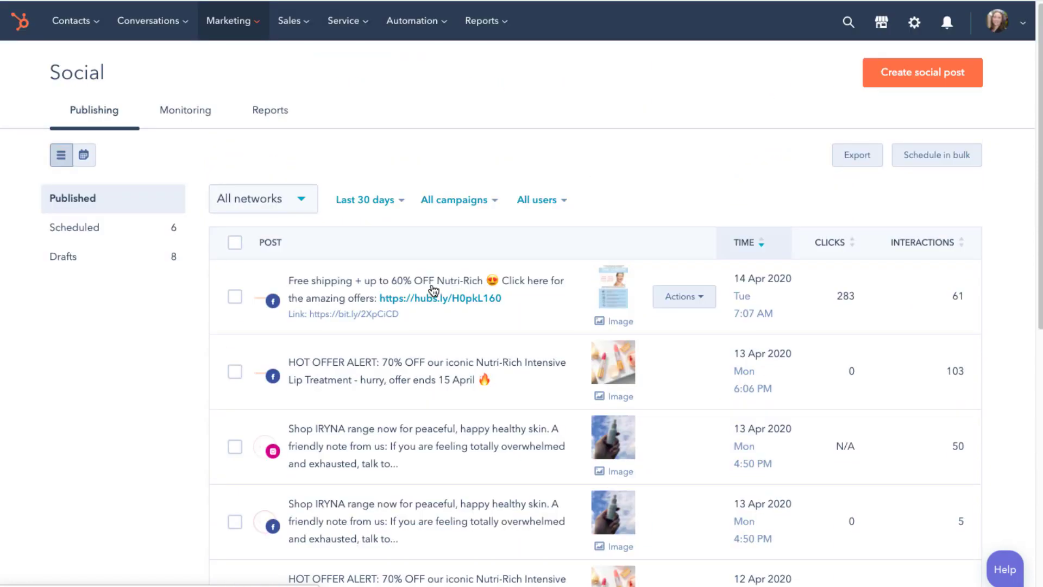
View the Social Reports charts: audience 45,299, 103 published posts, 7,996 sessions
{"action": "left_click", "coordinate": [263, 110]}
{"action": "scroll", "coordinate": [496, 271], "scroll_direction": "down", "scroll_amount": 3}
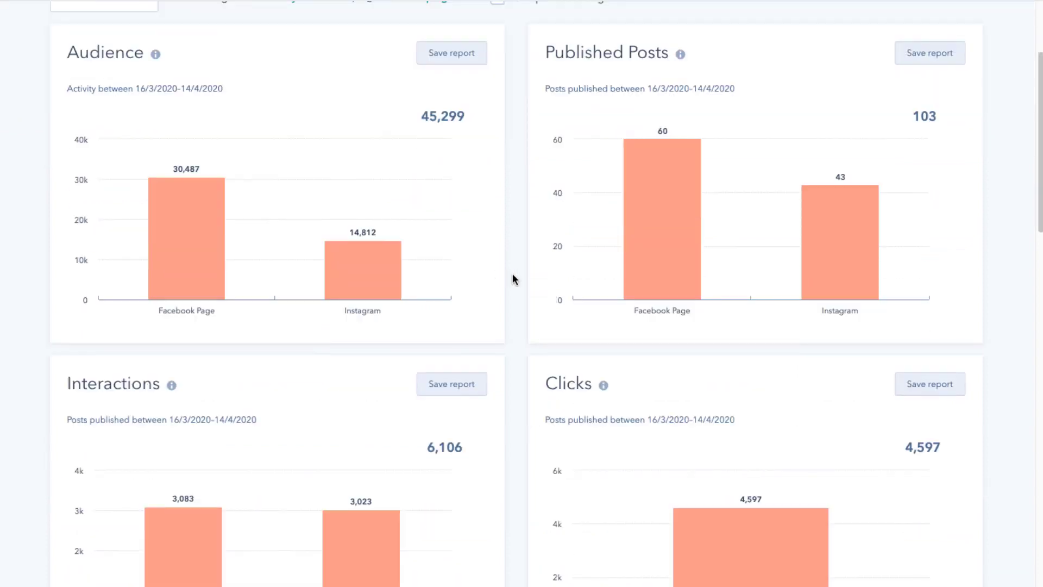
{"action": "scroll", "coordinate": [589, 291], "scroll_direction": "down", "scroll_amount": 8}
{"action": "scroll", "coordinate": [594, 293], "scroll_direction": "down", "scroll_amount": 5}
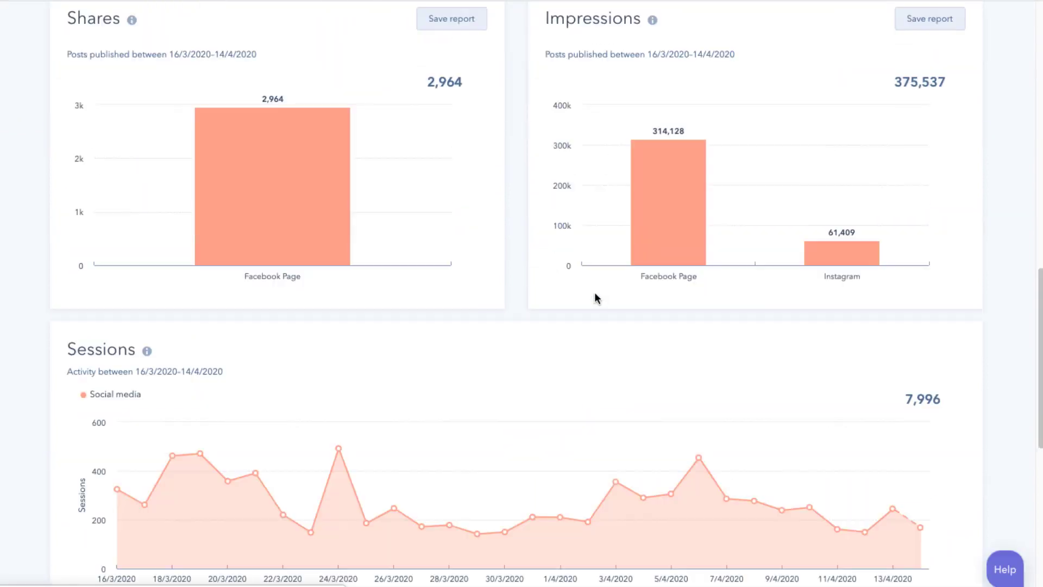
{"action": "scroll", "coordinate": [594, 296], "scroll_direction": "down", "scroll_amount": 3}
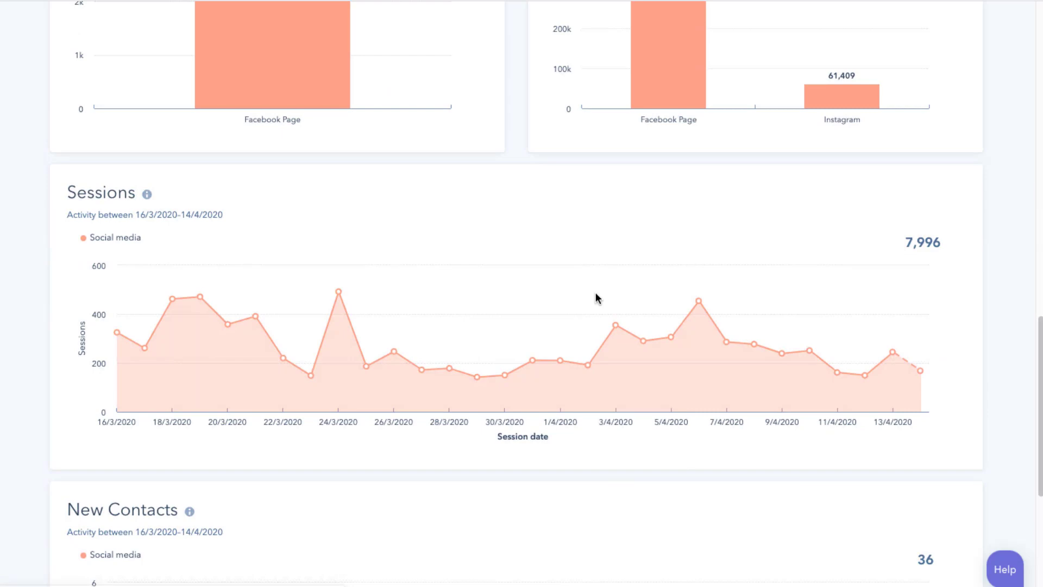
{"action": "scroll", "coordinate": [595, 294], "scroll_direction": "up", "scroll_amount": 20}
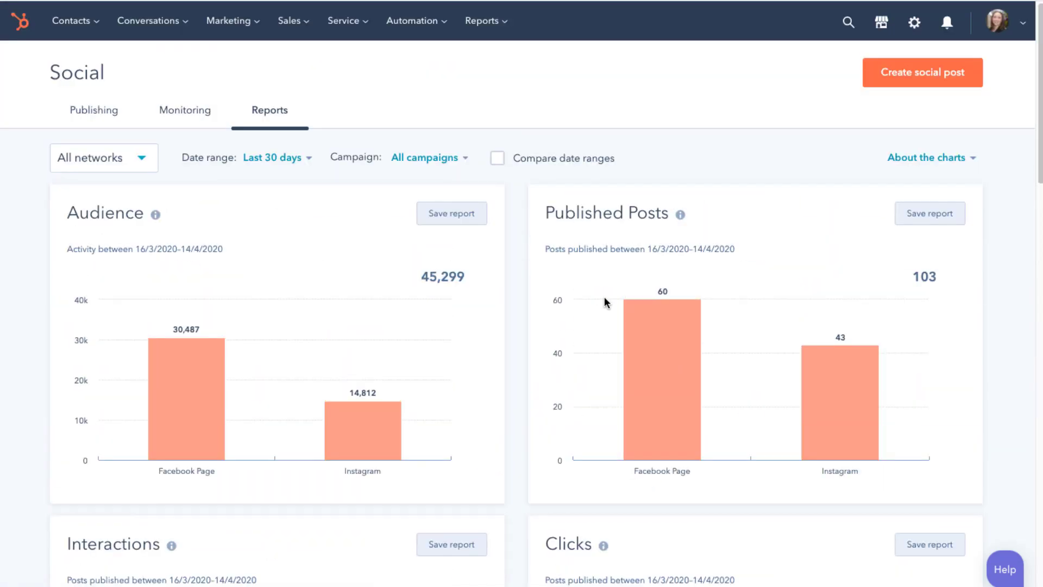
{"action": "left_click", "coordinate": [228, 21]}
{"action": "mouse_move", "coordinate": [228, 149]}
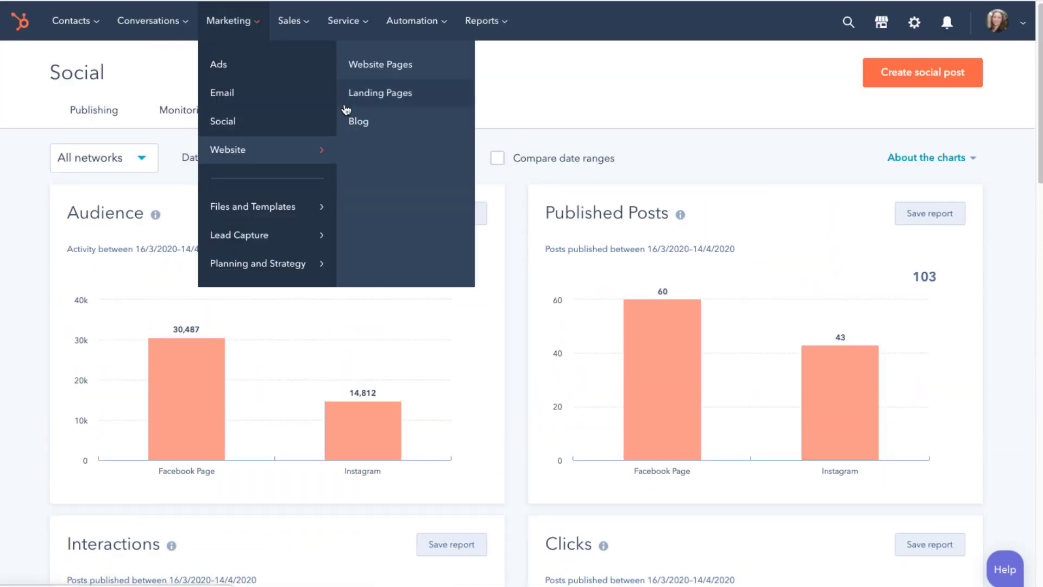
Open the Website landing pages list, showing FAQ Page and Gym Owners - Register Interest
{"action": "left_click", "coordinate": [385, 103]}
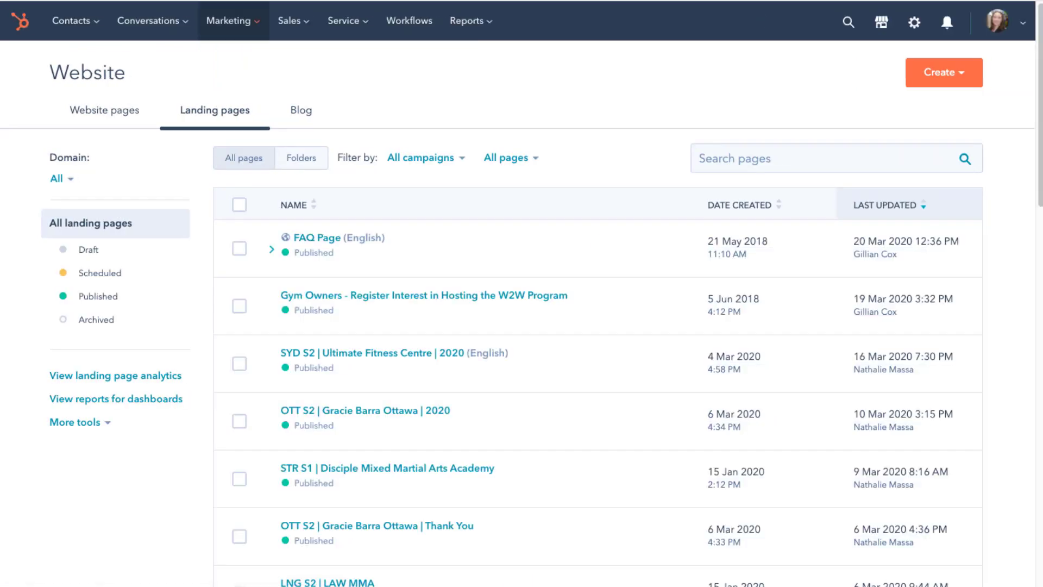
{"action": "mouse_move", "coordinate": [473, 303]}
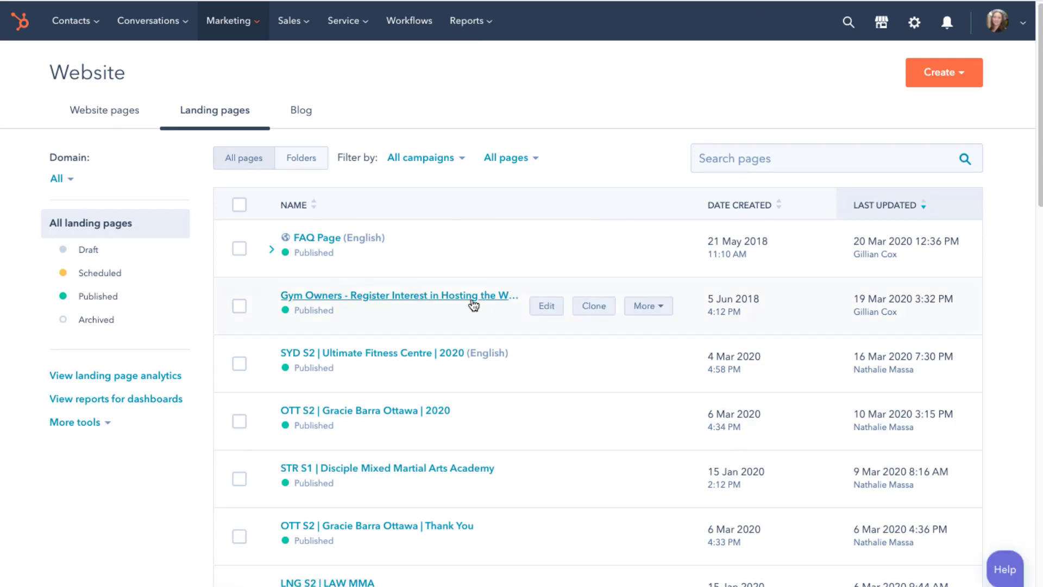
{"action": "mouse_move", "coordinate": [422, 405]}
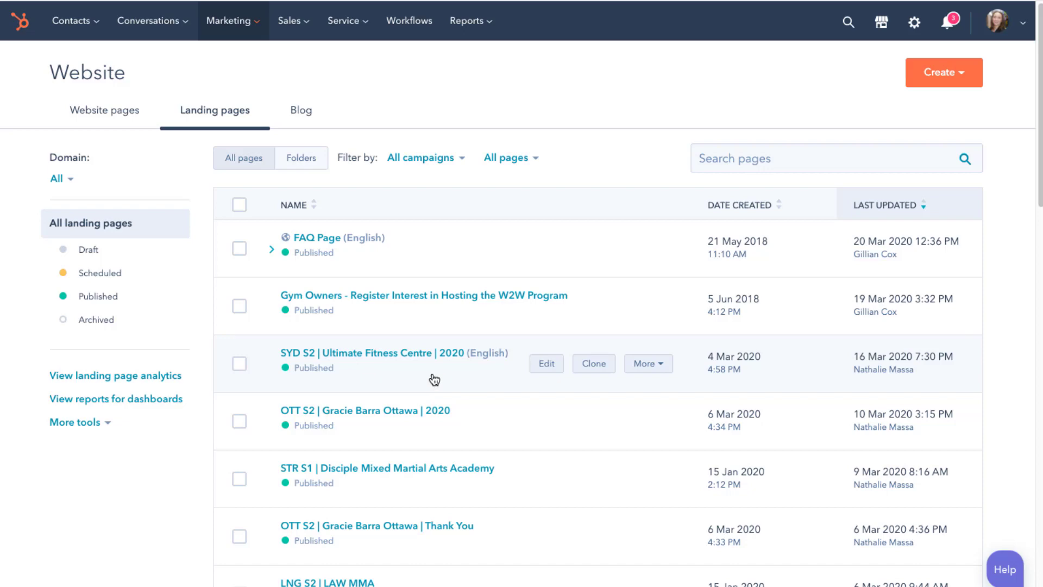
{"action": "scroll", "coordinate": [418, 477], "scroll_direction": "down", "scroll_amount": 1}
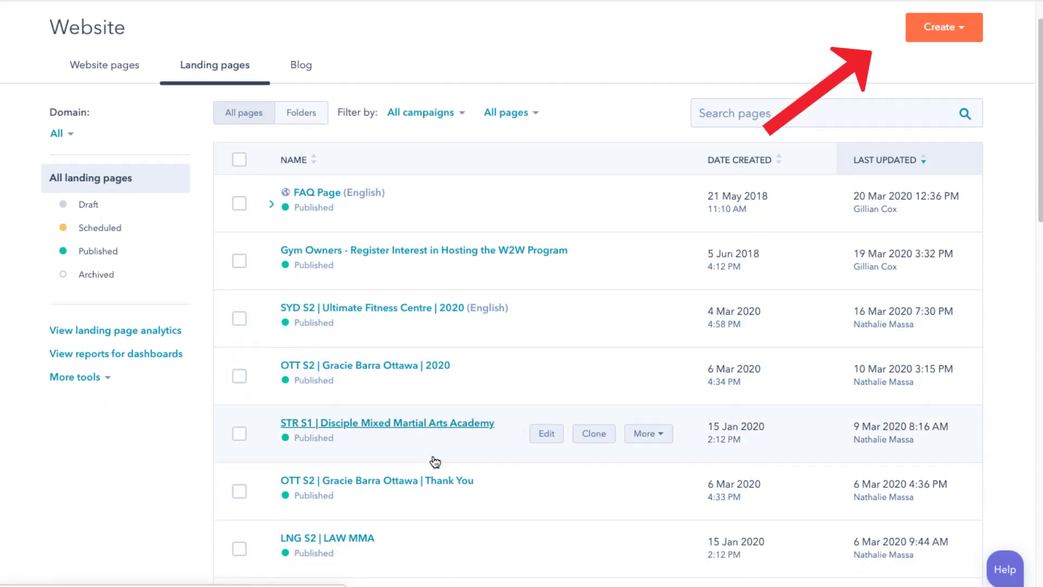
Open the LNG S2 | LAW MMA landing page in the editor and scroll to its registration form
{"action": "left_click", "coordinate": [358, 530]}
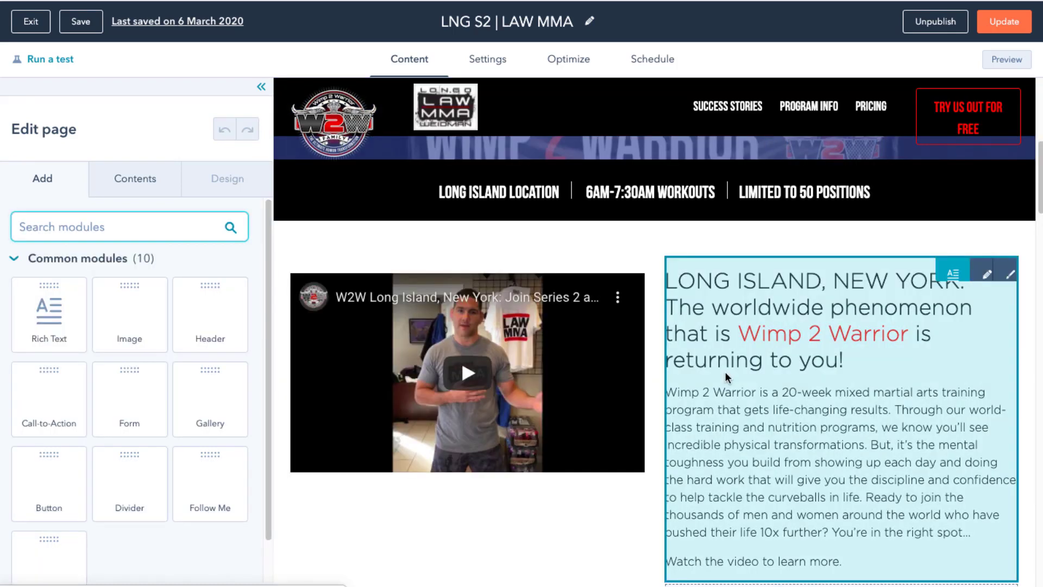
{"action": "scroll", "coordinate": [724, 370], "scroll_direction": "down", "scroll_amount": 6}
{"action": "scroll", "coordinate": [749, 384], "scroll_direction": "down", "scroll_amount": 15}
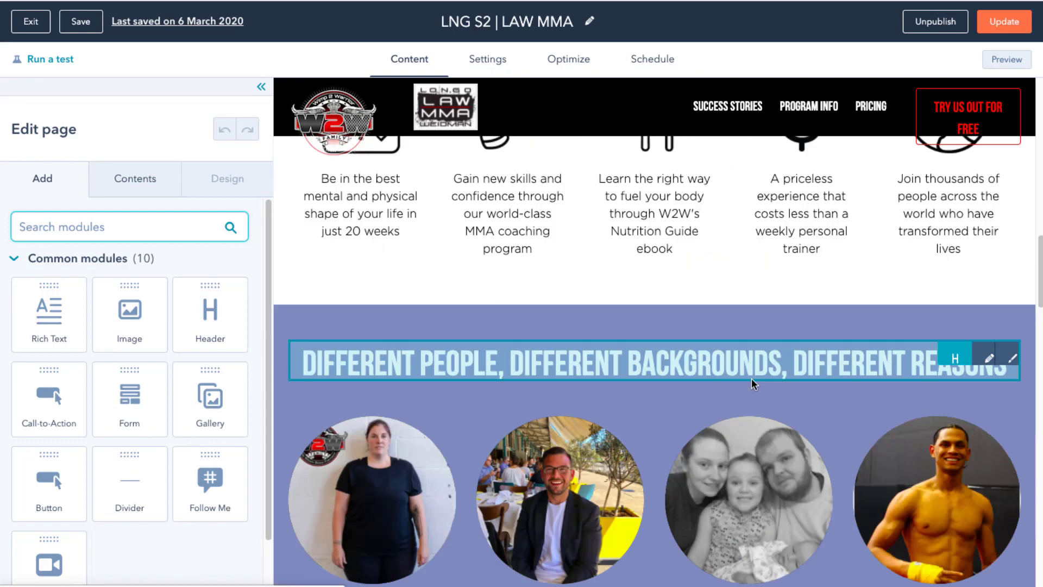
{"action": "scroll", "coordinate": [757, 385], "scroll_direction": "down", "scroll_amount": 15}
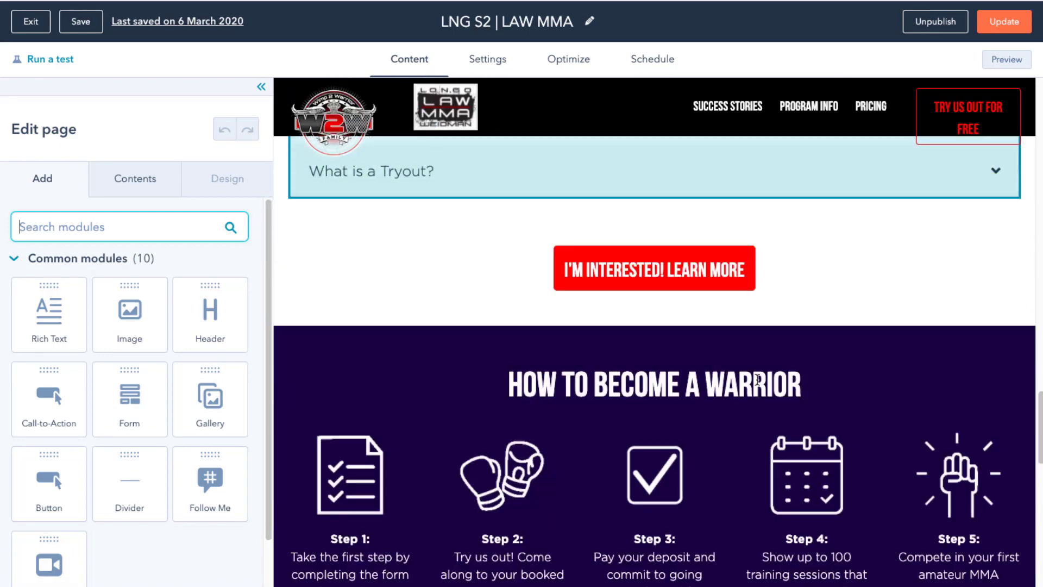
{"action": "scroll", "coordinate": [768, 382], "scroll_direction": "down", "scroll_amount": 7}
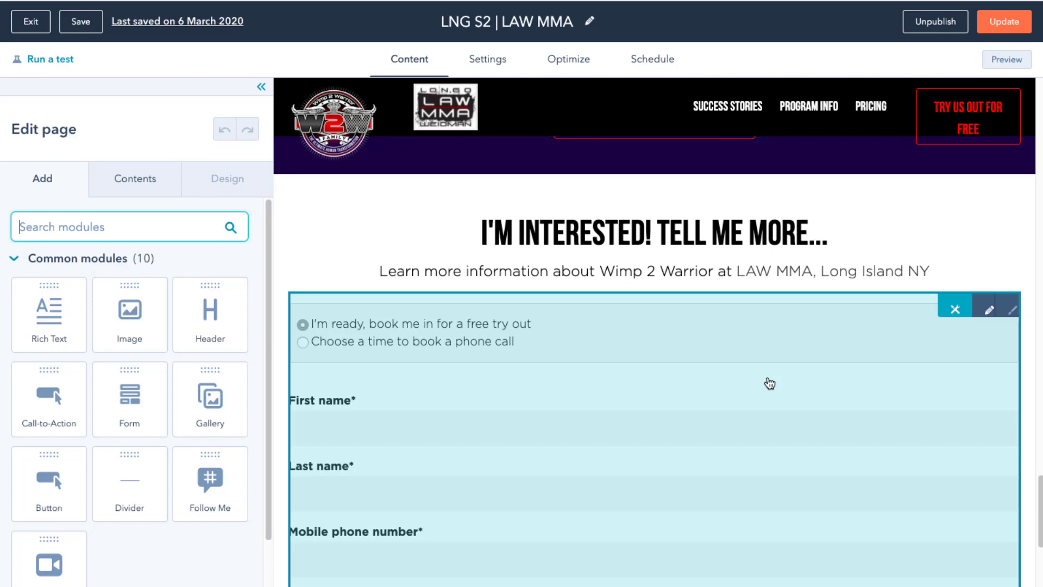
{"action": "scroll", "coordinate": [770, 383], "scroll_direction": "down", "scroll_amount": 2}
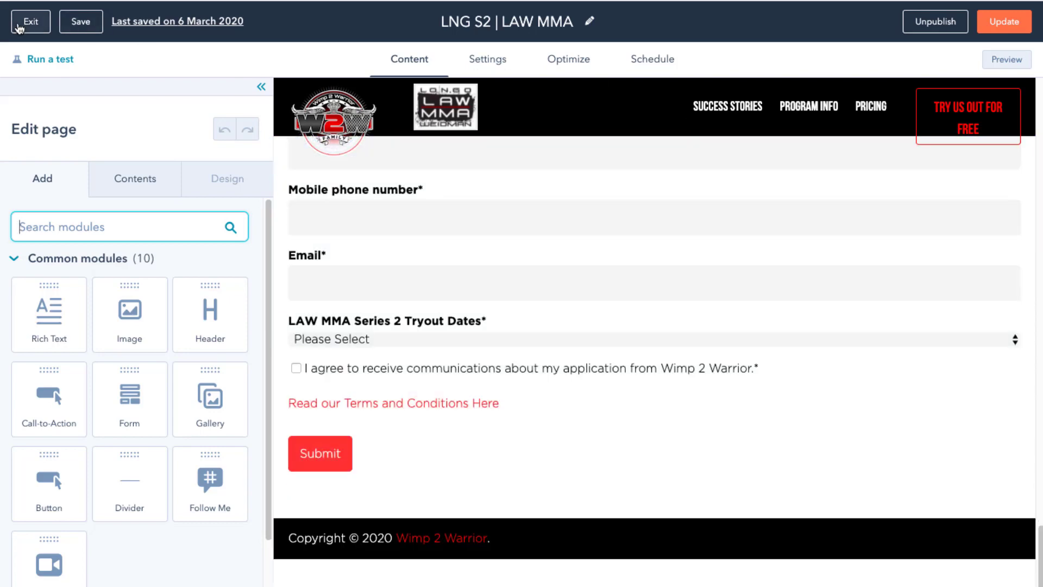
Open the CTAs list and view the Finale Feedback Survey CTA's clicks details
{"action": "left_click", "coordinate": [21, 24]}
{"action": "mouse_move", "coordinate": [227, 21]}
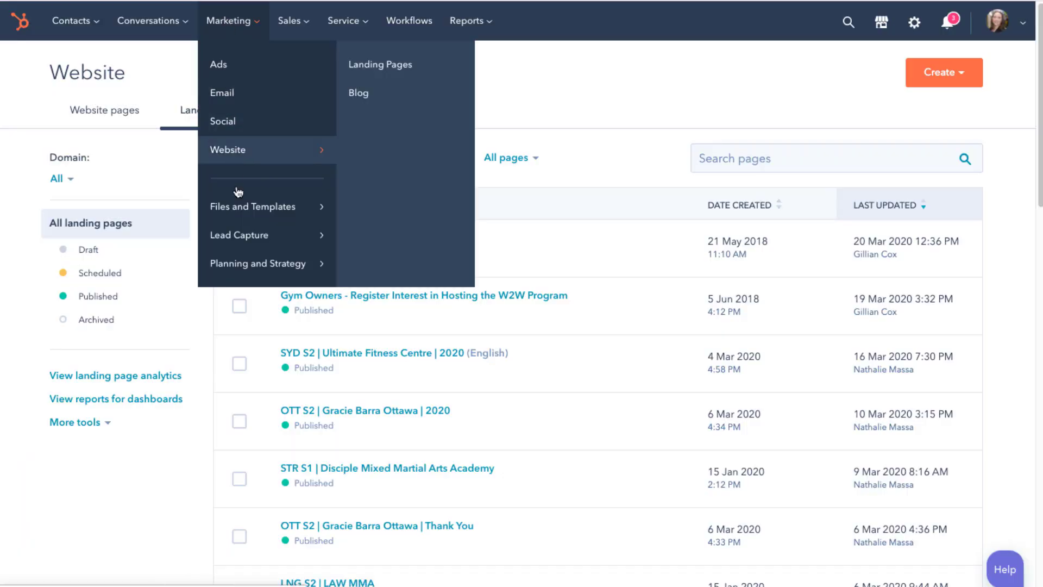
{"action": "mouse_move", "coordinate": [246, 233]}
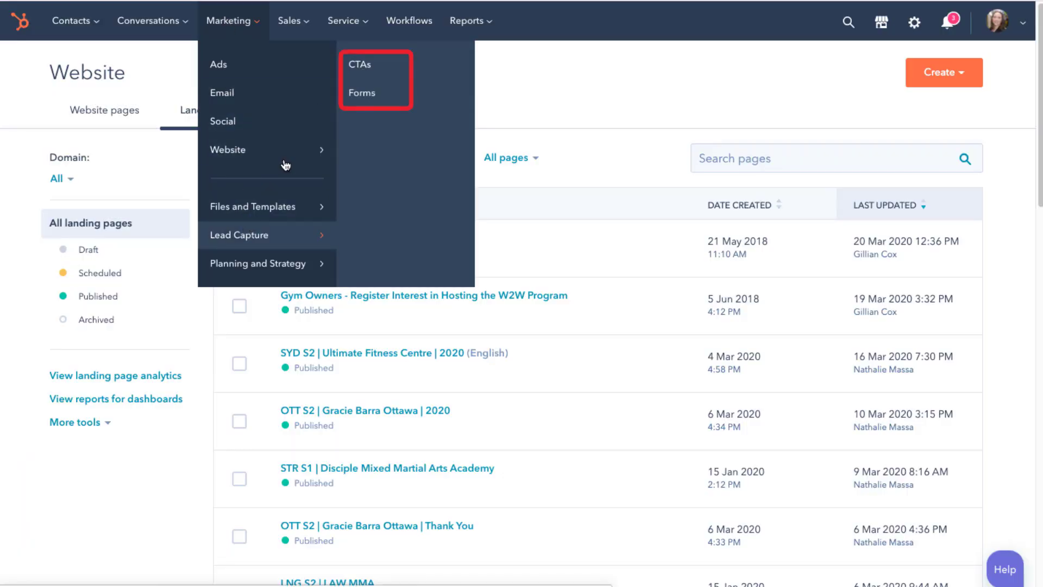
{"action": "left_click", "coordinate": [360, 65]}
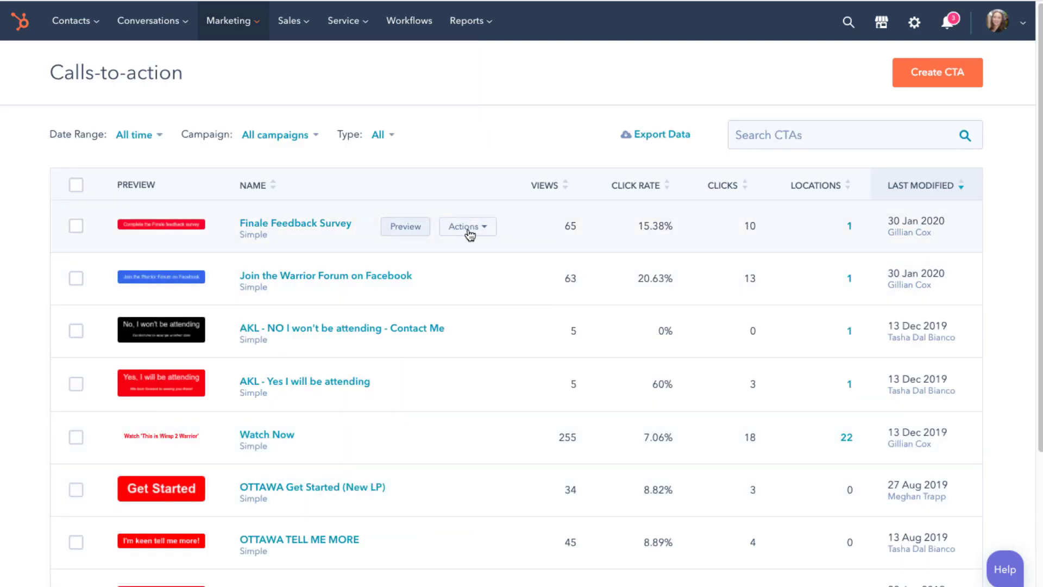
{"action": "left_click", "coordinate": [466, 228]}
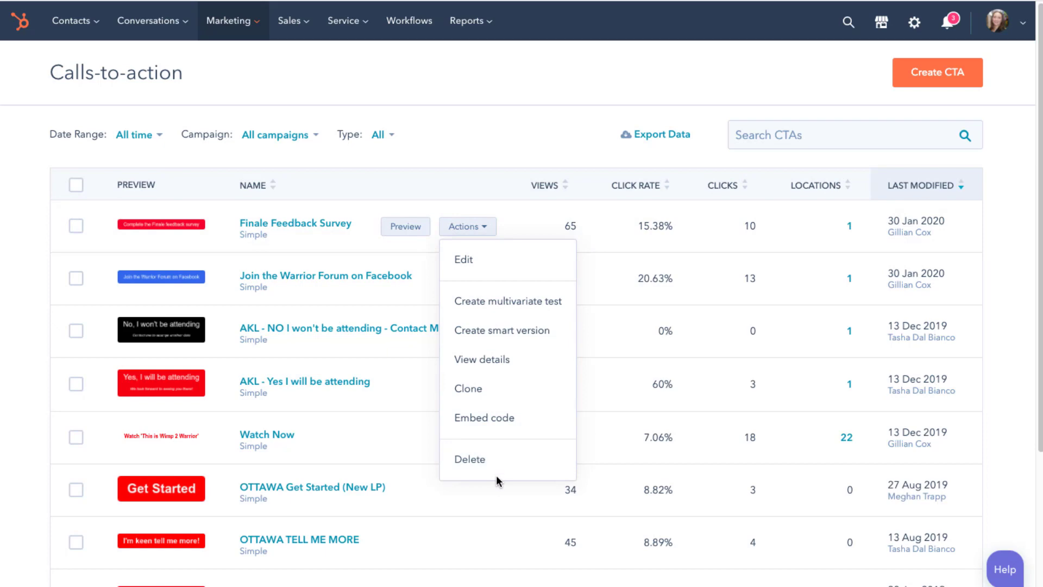
{"action": "left_click", "coordinate": [342, 224]}
Go to the Forms list of 114 forms
{"action": "left_click", "coordinate": [255, 22]}
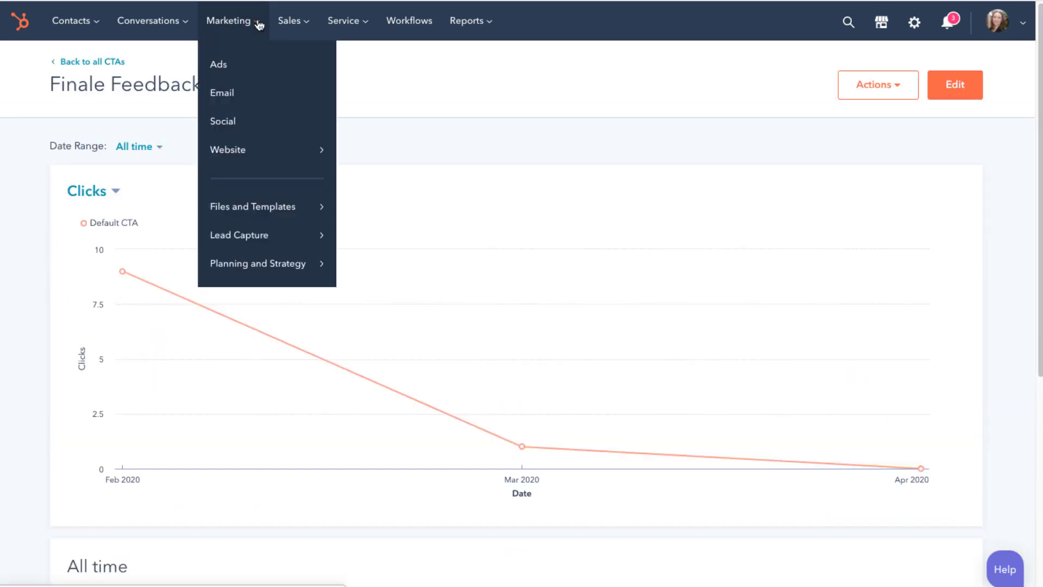
{"action": "mouse_move", "coordinate": [234, 217]}
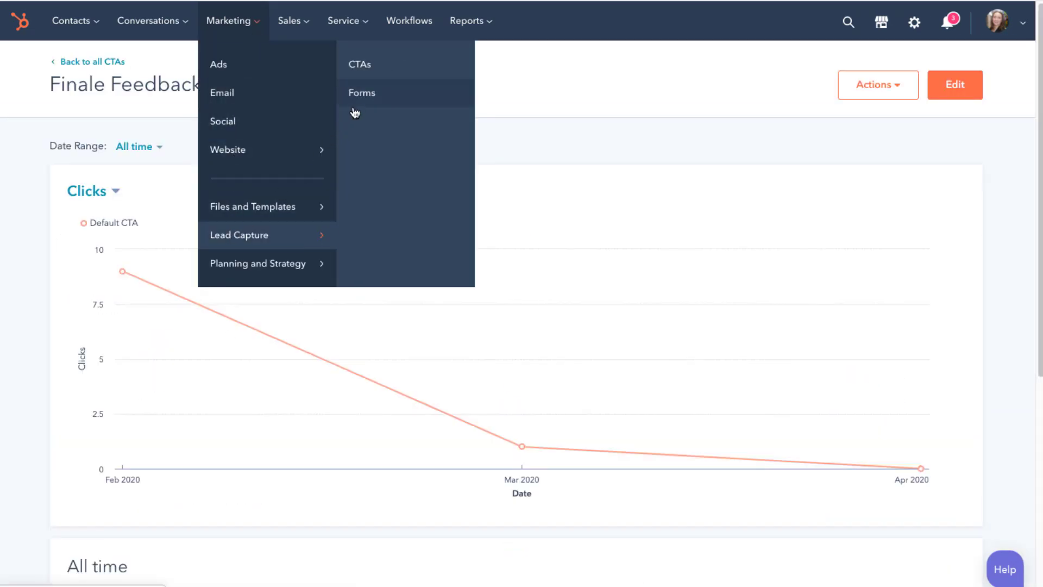
{"action": "left_click", "coordinate": [359, 106]}
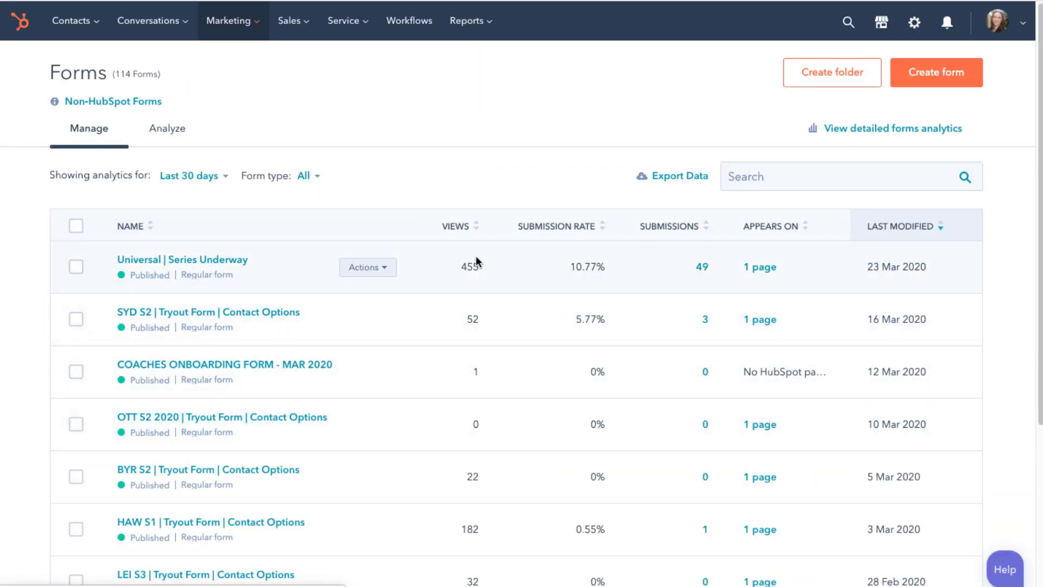
Open the SYD S2 | Tryout Form | Contact Options performance: 52 views, 3 submissions, 5.77% conversion
{"action": "left_click", "coordinate": [388, 325]}
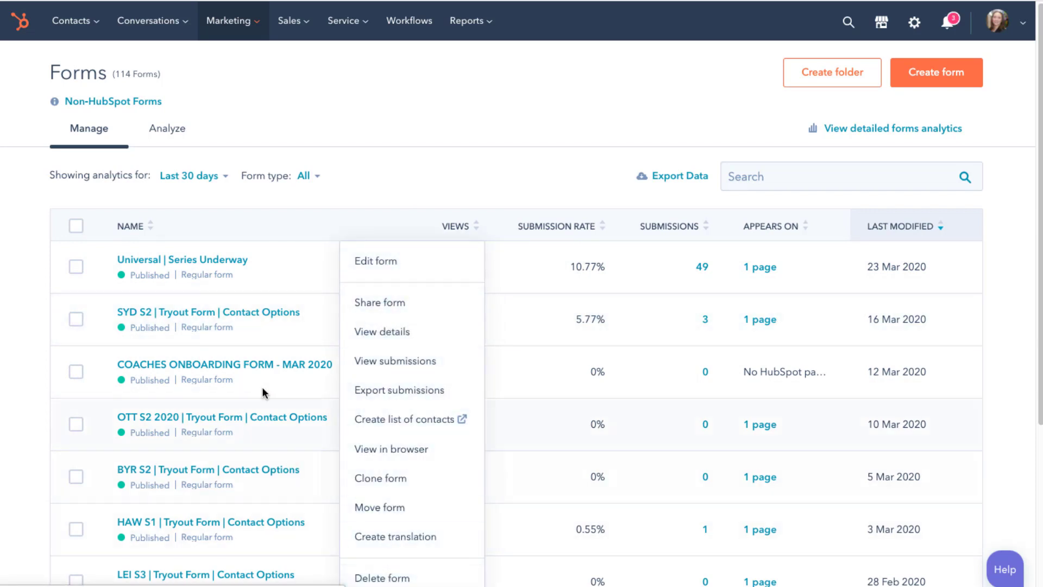
{"action": "left_click", "coordinate": [227, 310]}
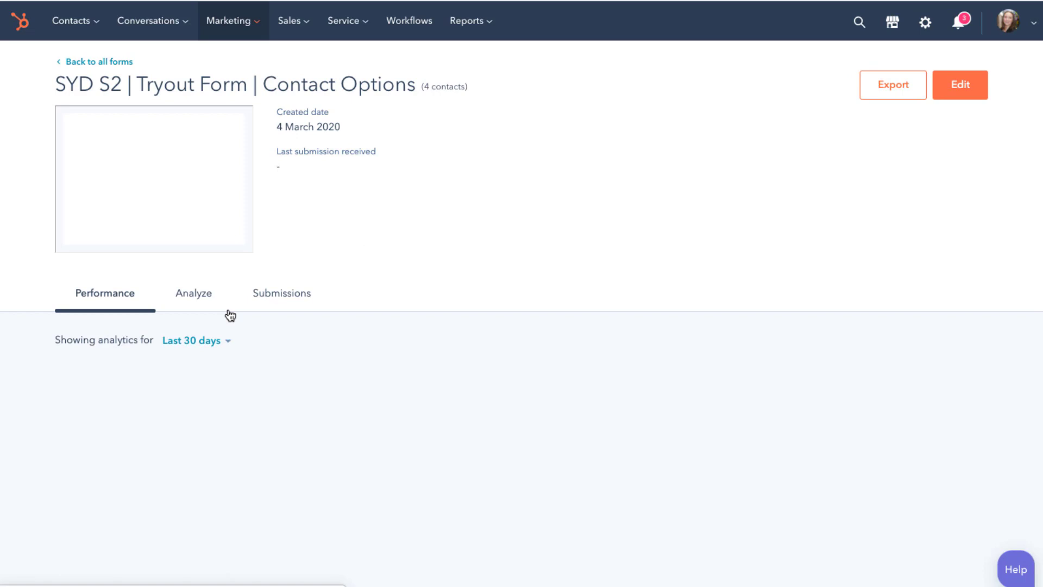
{"action": "scroll", "coordinate": [562, 309], "scroll_direction": "down", "scroll_amount": 3}
{"action": "scroll", "coordinate": [570, 314], "scroll_direction": "down", "scroll_amount": 10}
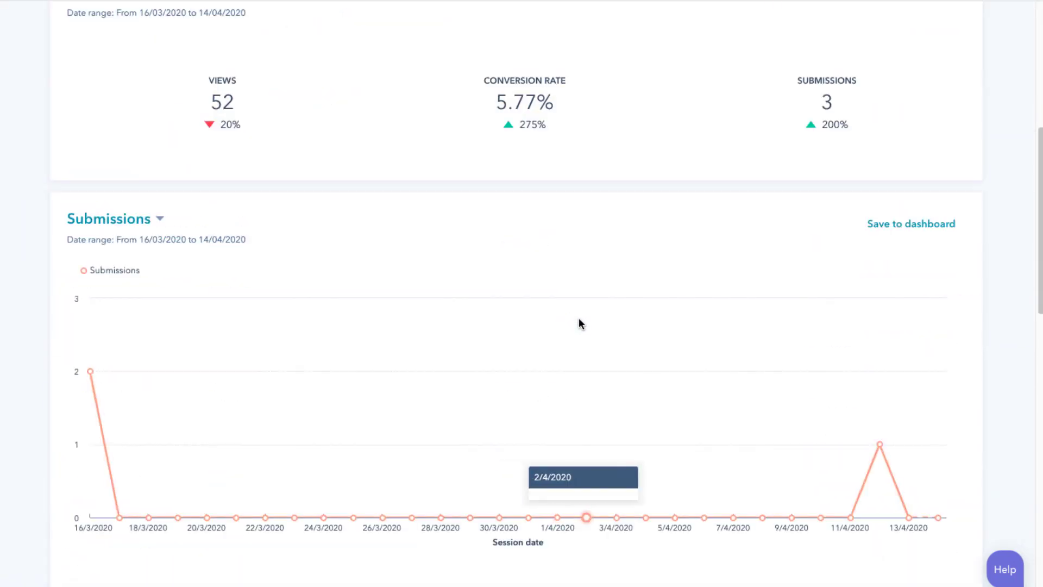
{"action": "scroll", "coordinate": [578, 317], "scroll_direction": "up", "scroll_amount": 13}
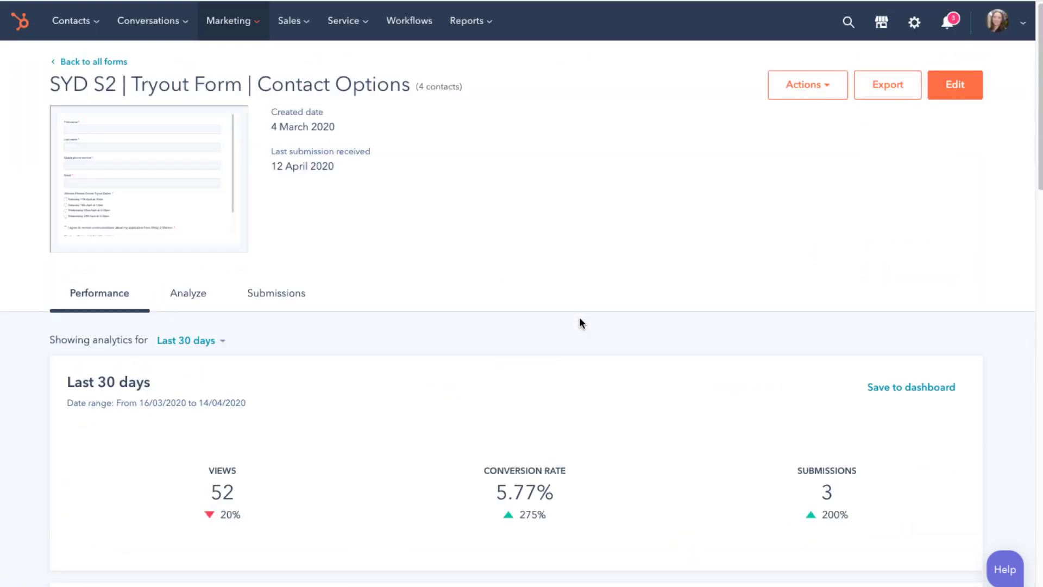
{"action": "left_click", "coordinate": [254, 30]}
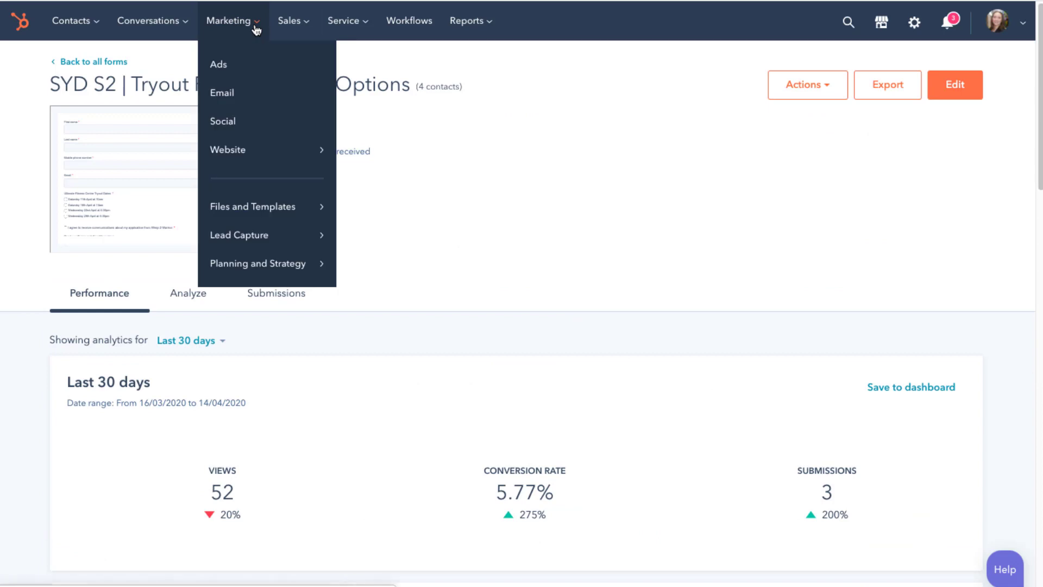
View the SEO Topics list, dismiss the Search Console notice, then return to redpandas.com.au recommendations
{"action": "mouse_move", "coordinate": [274, 266]}
{"action": "left_click", "coordinate": [370, 125]}
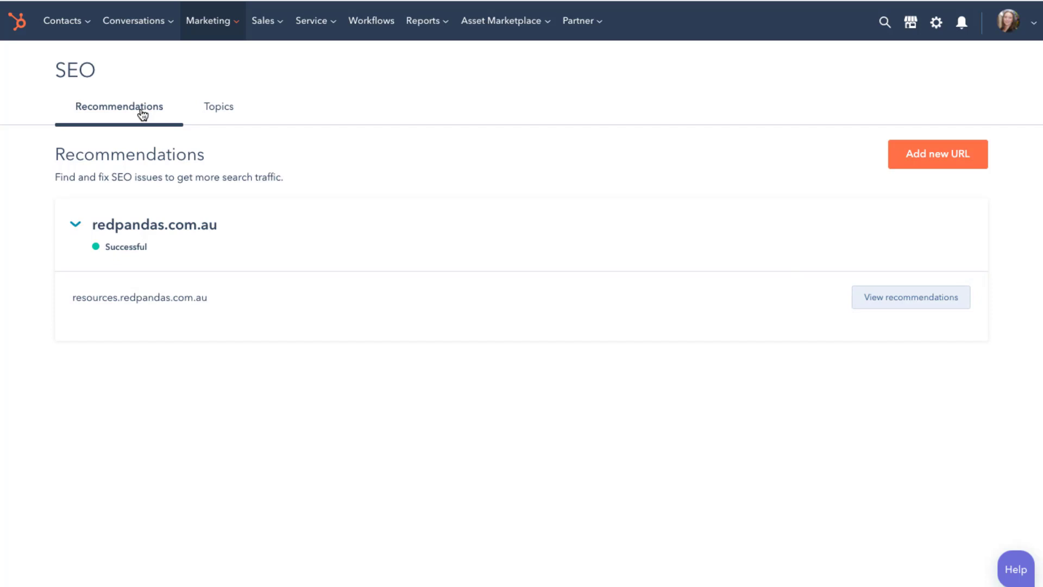
{"action": "left_click", "coordinate": [217, 111]}
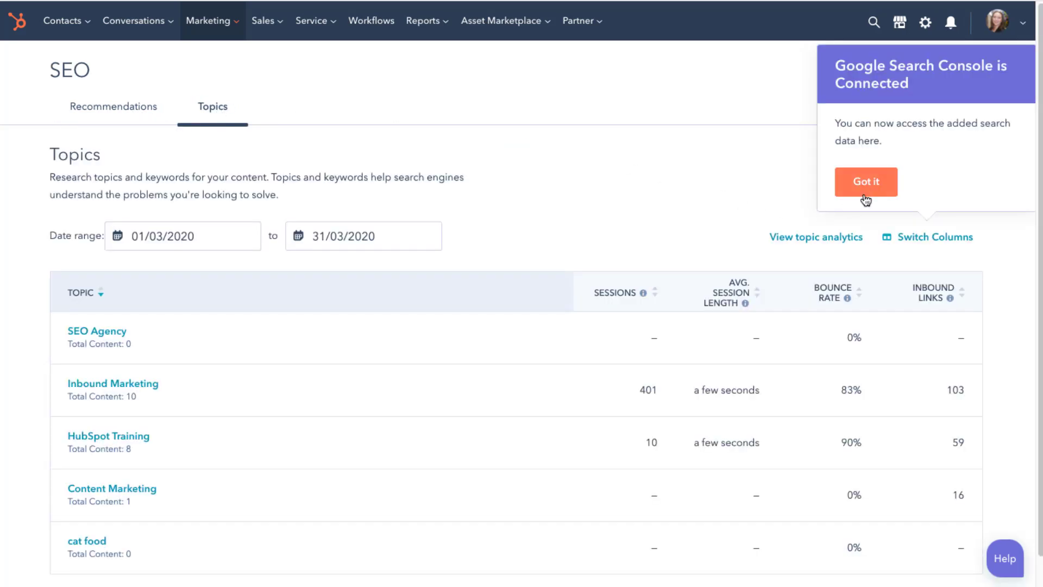
{"action": "left_click", "coordinate": [864, 197]}
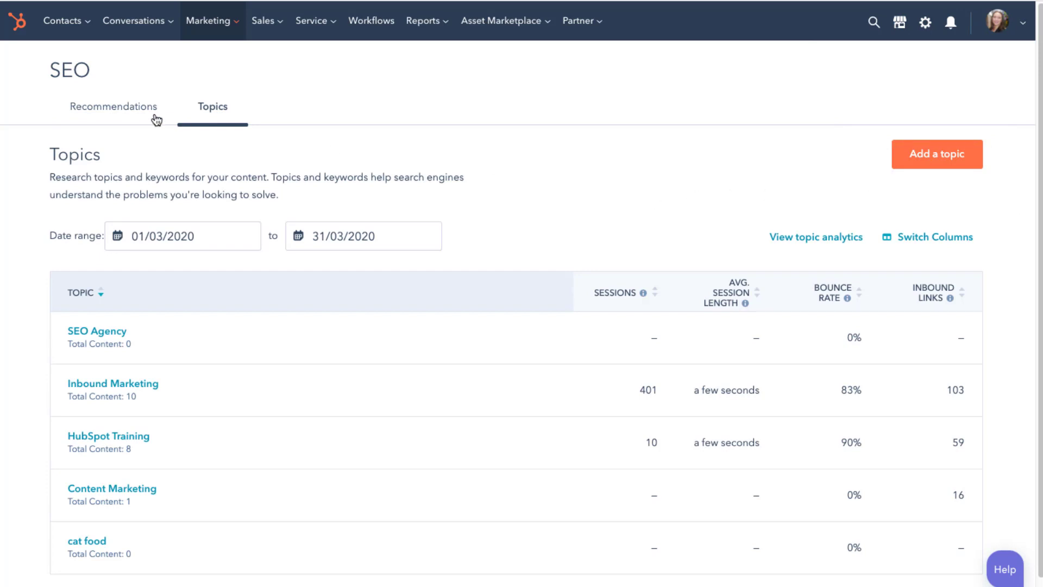
{"action": "left_click", "coordinate": [120, 116]}
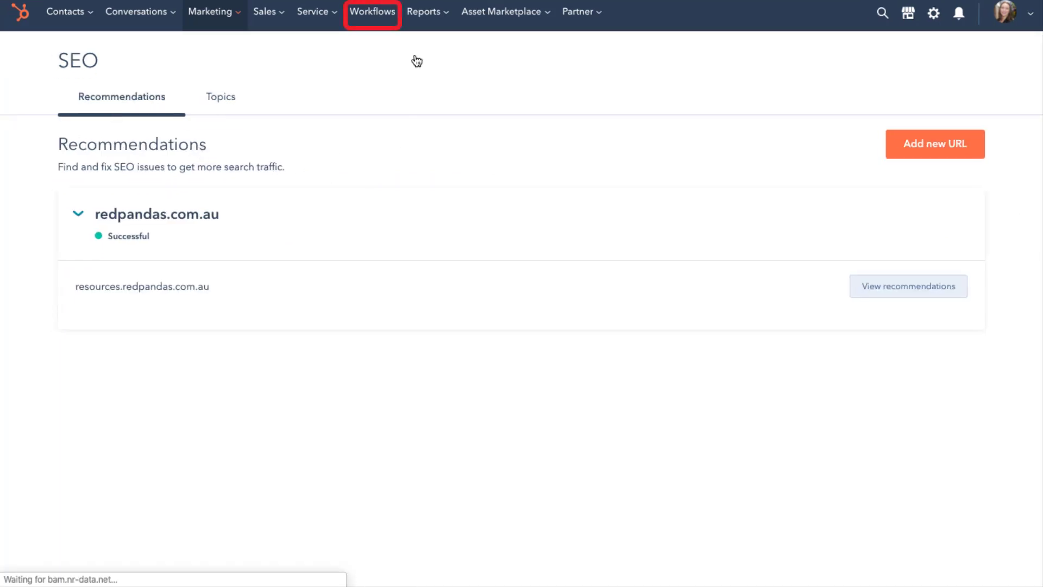
Scroll through the Test Demo workflow's trigger, branches and actions, then return to the 32-workflow list
{"action": "left_click", "coordinate": [376, 20]}
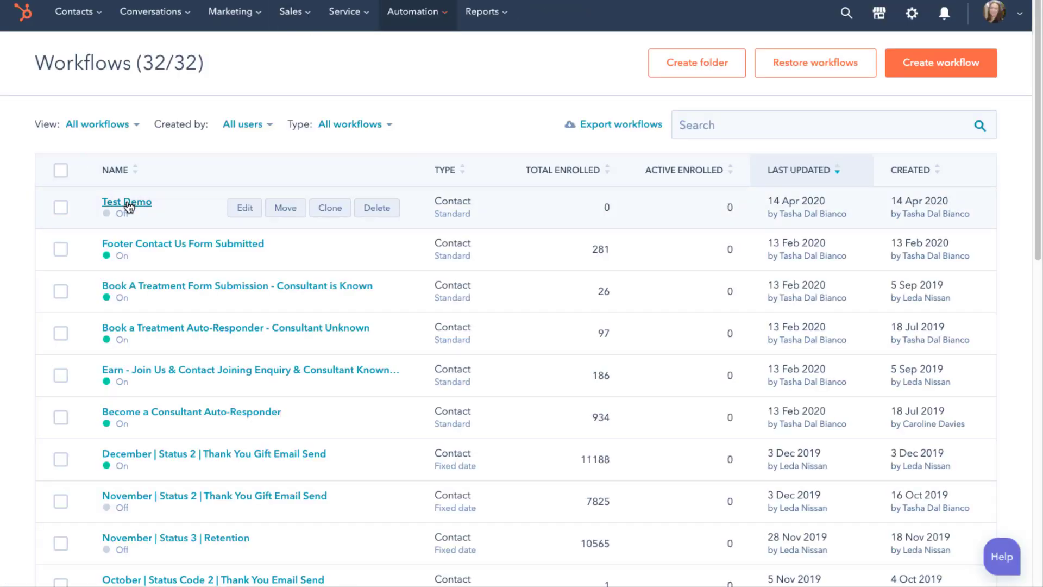
{"action": "left_click", "coordinate": [127, 201]}
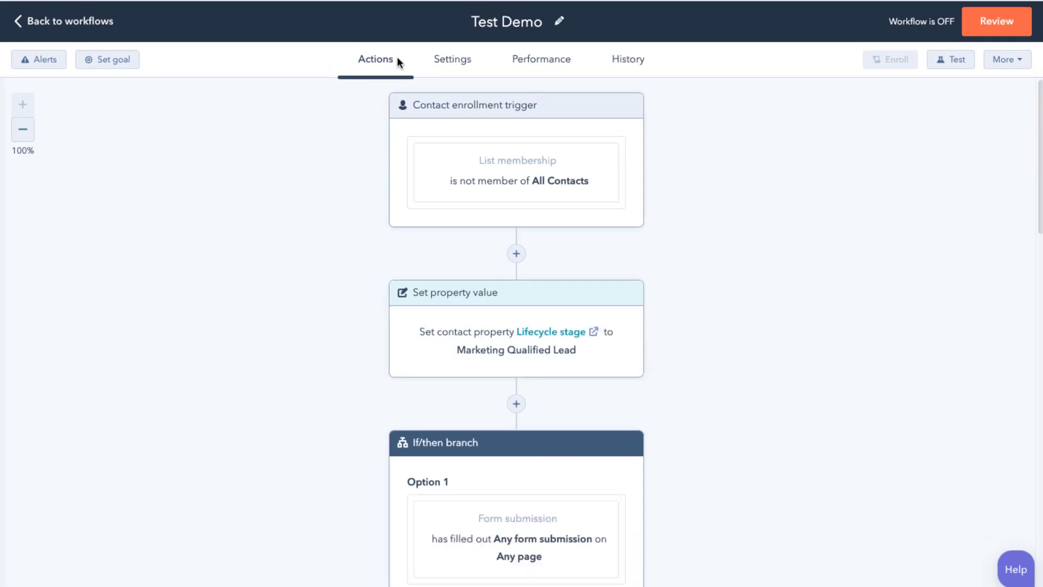
{"action": "scroll", "coordinate": [640, 219], "scroll_direction": "down", "scroll_amount": 7}
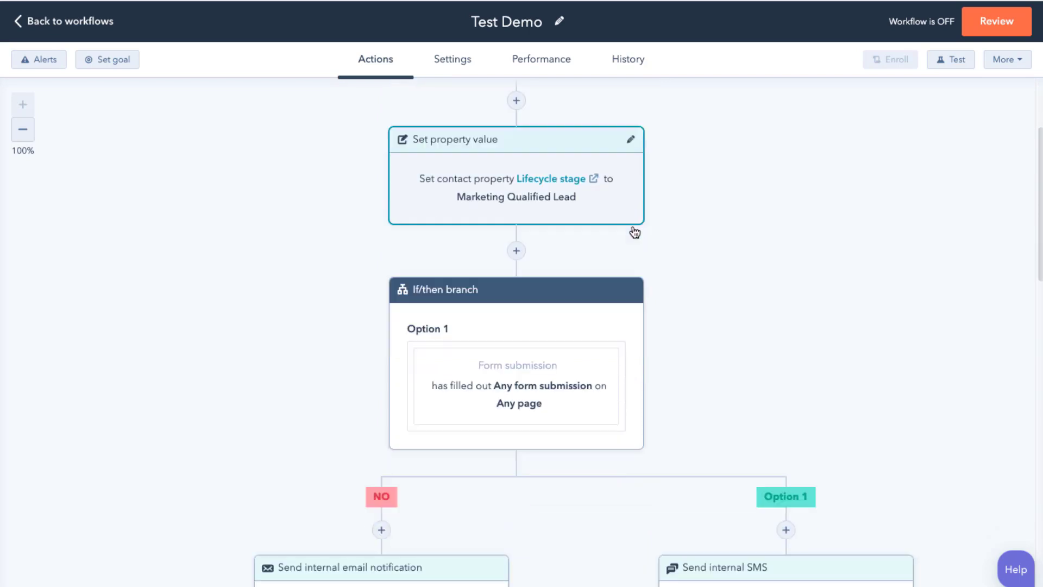
{"action": "scroll", "coordinate": [632, 232], "scroll_direction": "down", "scroll_amount": 2}
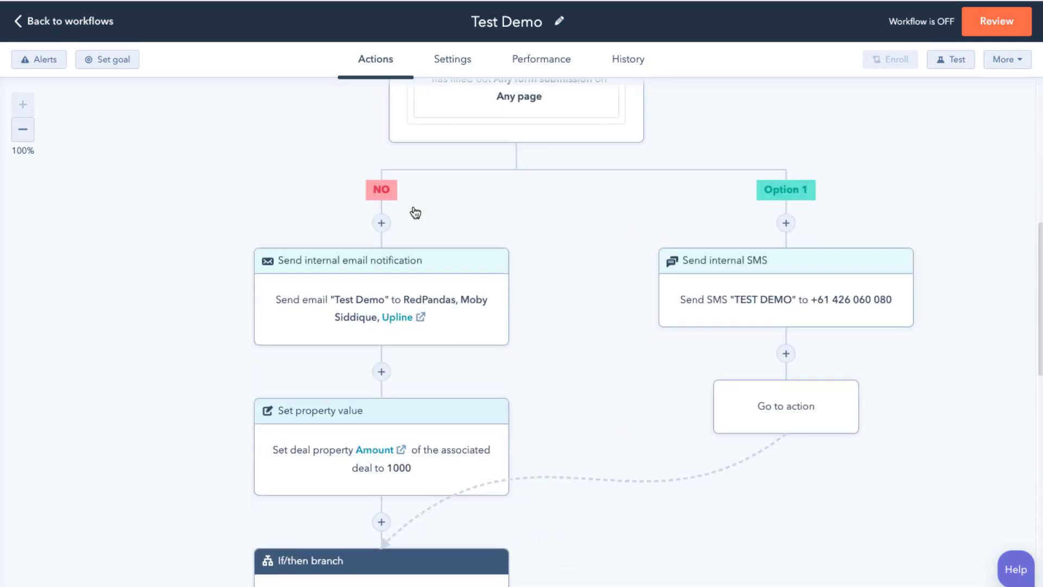
{"action": "scroll", "coordinate": [654, 342], "scroll_direction": "down", "scroll_amount": 6}
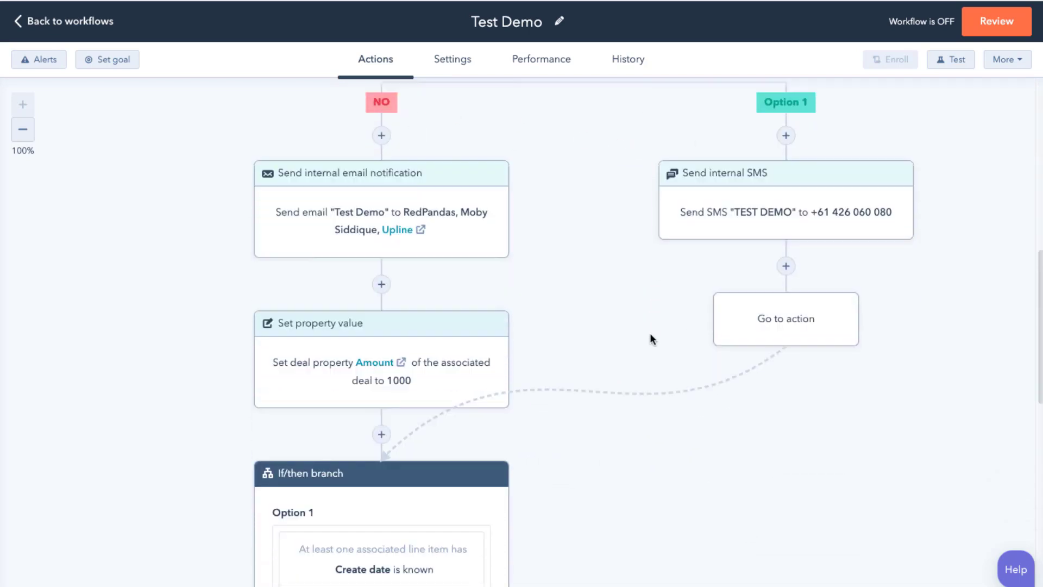
{"action": "scroll", "coordinate": [403, 304], "scroll_direction": "down", "scroll_amount": 1}
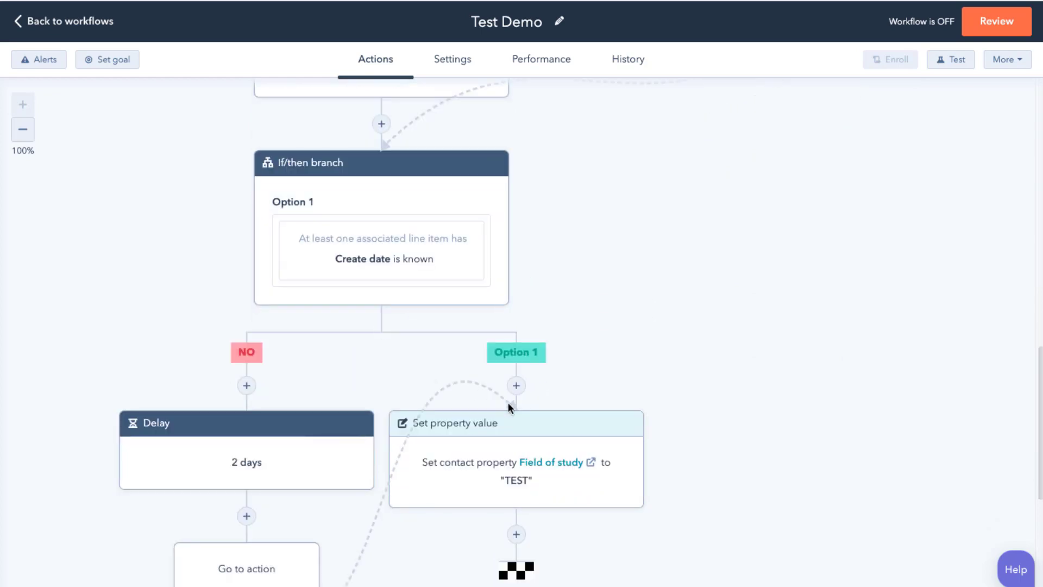
{"action": "scroll", "coordinate": [516, 405], "scroll_direction": "down", "scroll_amount": 4}
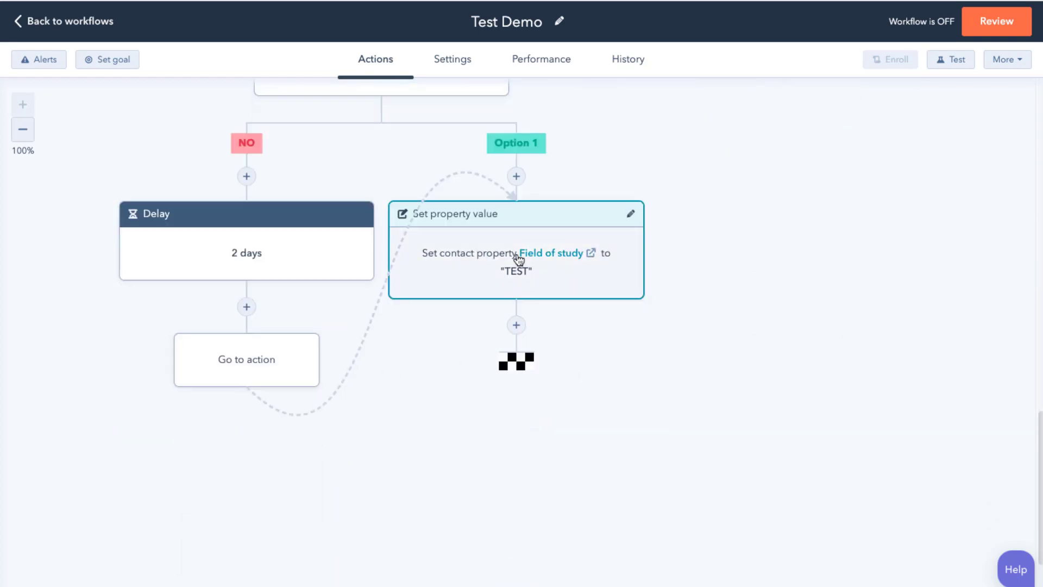
{"action": "scroll", "coordinate": [559, 234], "scroll_direction": "up", "scroll_amount": 8}
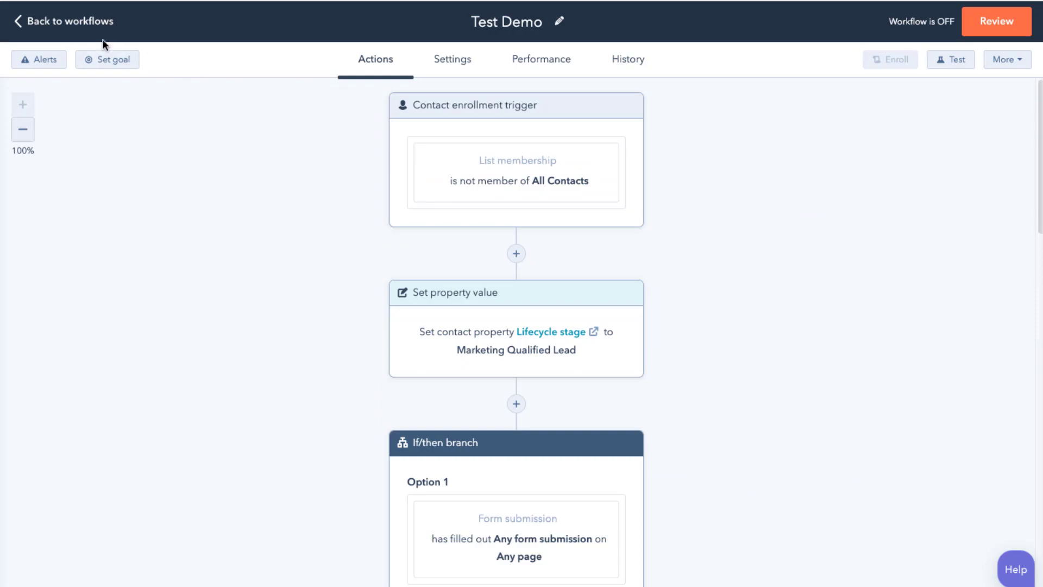
{"action": "left_click", "coordinate": [99, 25]}
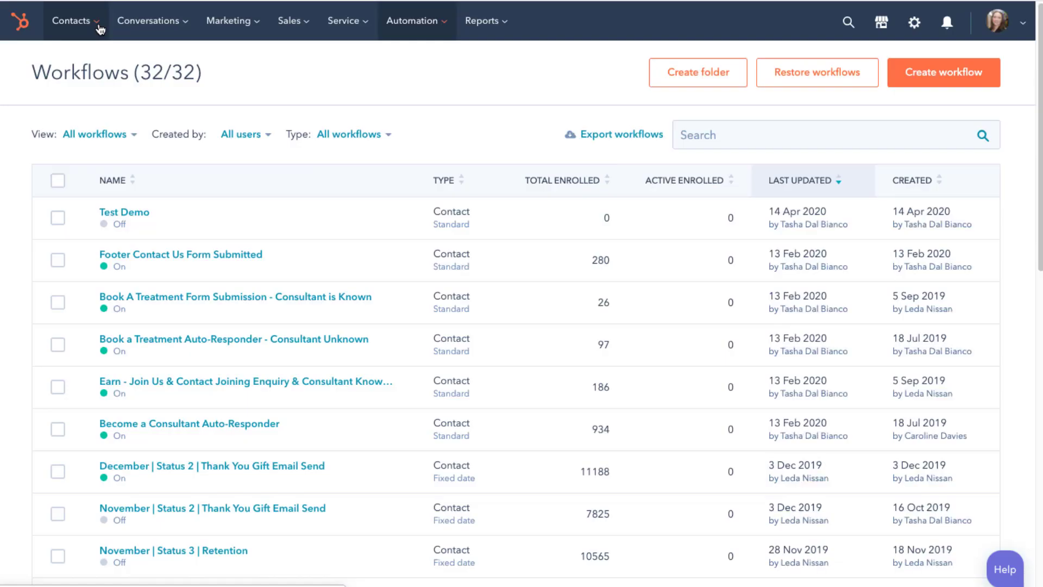
Browse the Lead Source Status Report dashboard's 65 leads across Sydney, Leichhardt and Calgary
{"action": "mouse_move", "coordinate": [482, 21]}
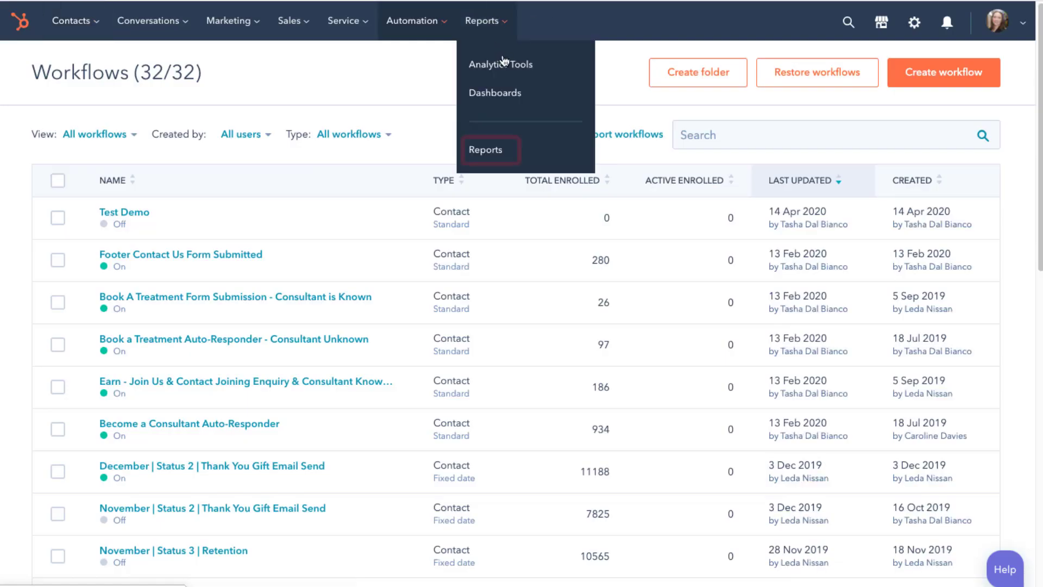
{"action": "left_click", "coordinate": [502, 91]}
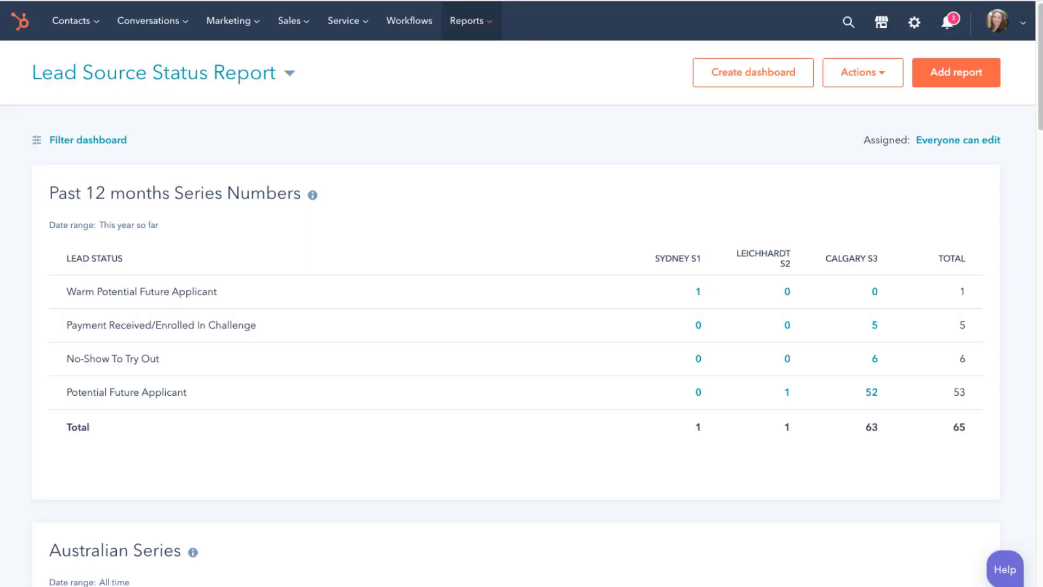
{"action": "scroll", "coordinate": [547, 359], "scroll_direction": "down", "scroll_amount": 9}
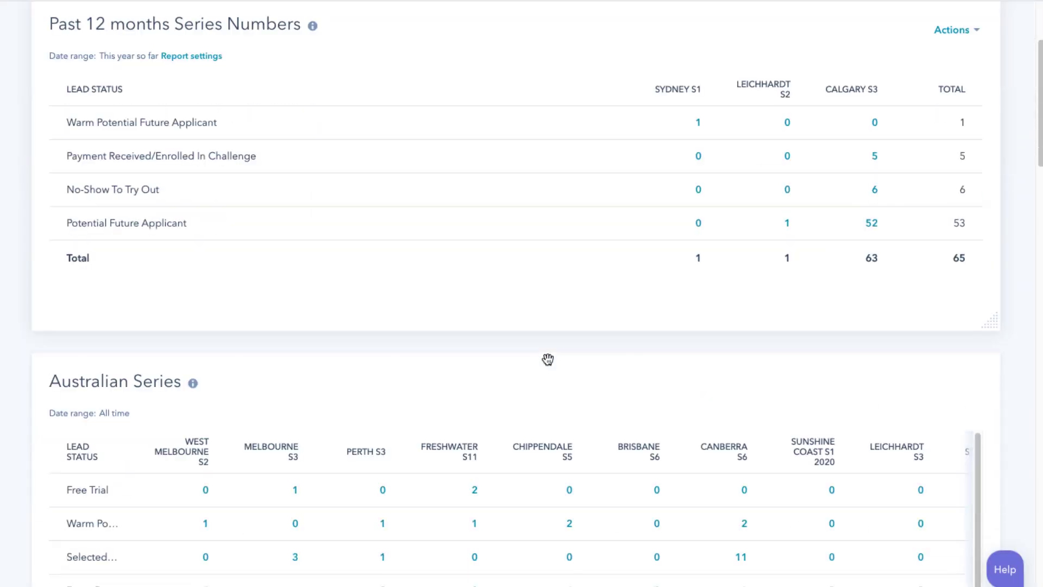
{"action": "scroll", "coordinate": [547, 359], "scroll_direction": "down", "scroll_amount": 7}
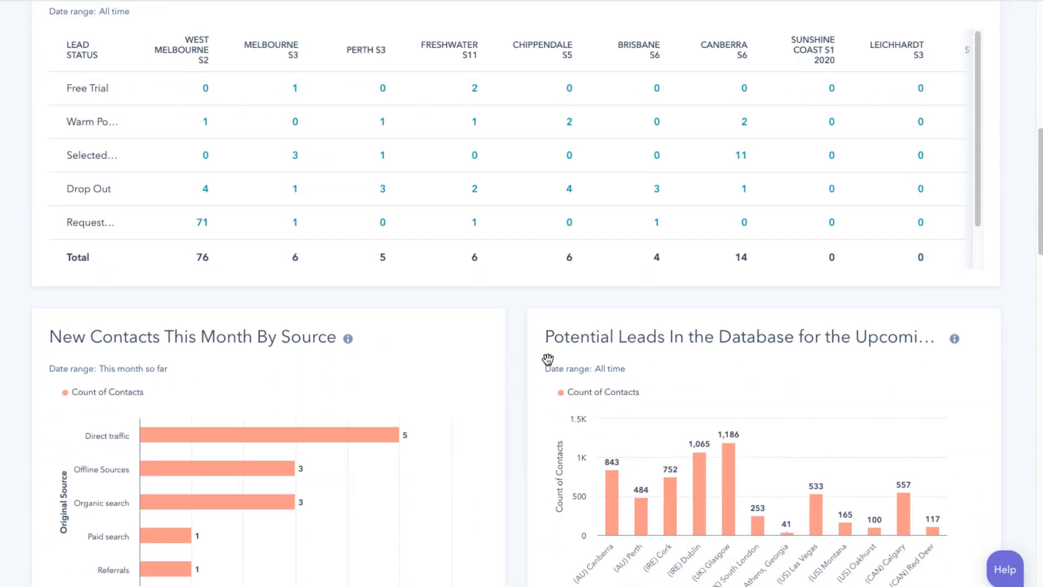
{"action": "scroll", "coordinate": [538, 355], "scroll_direction": "down", "scroll_amount": 7}
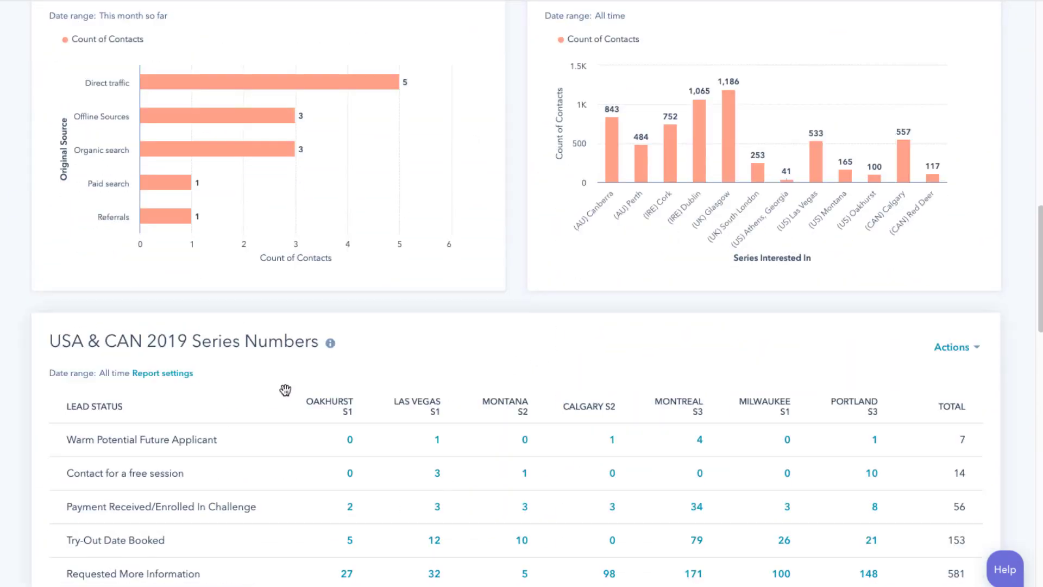
{"action": "scroll", "coordinate": [449, 382], "scroll_direction": "down", "scroll_amount": 10}
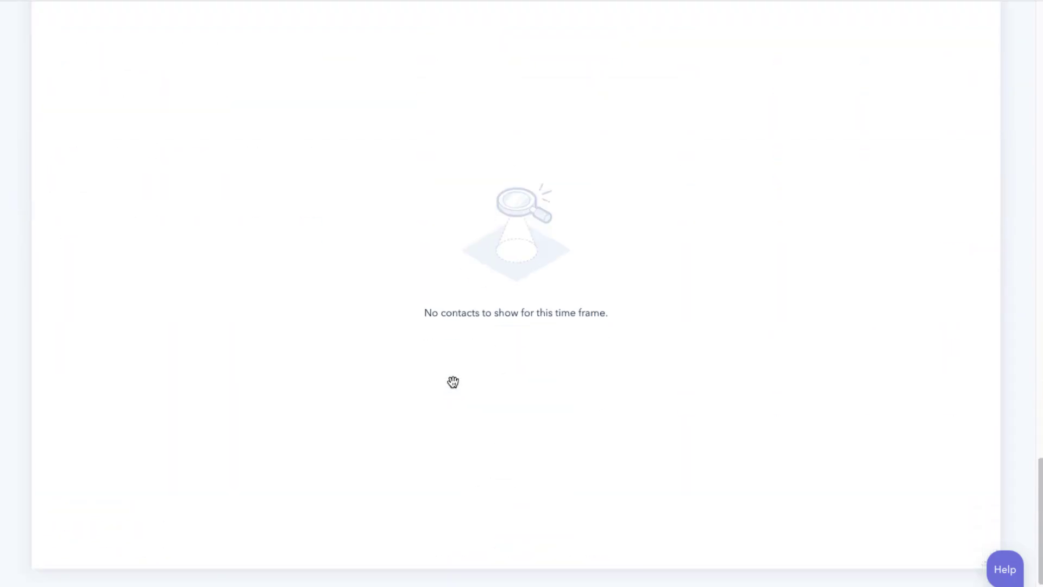
{"action": "scroll", "coordinate": [451, 382], "scroll_direction": "up", "scroll_amount": 20}
{"action": "scroll", "coordinate": [457, 380], "scroll_direction": "up", "scroll_amount": 2}
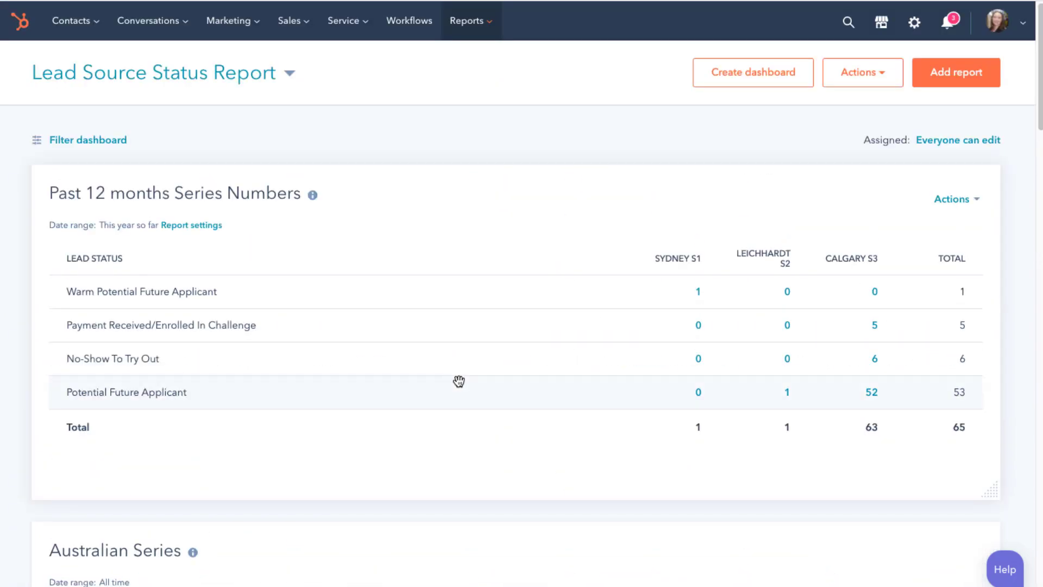